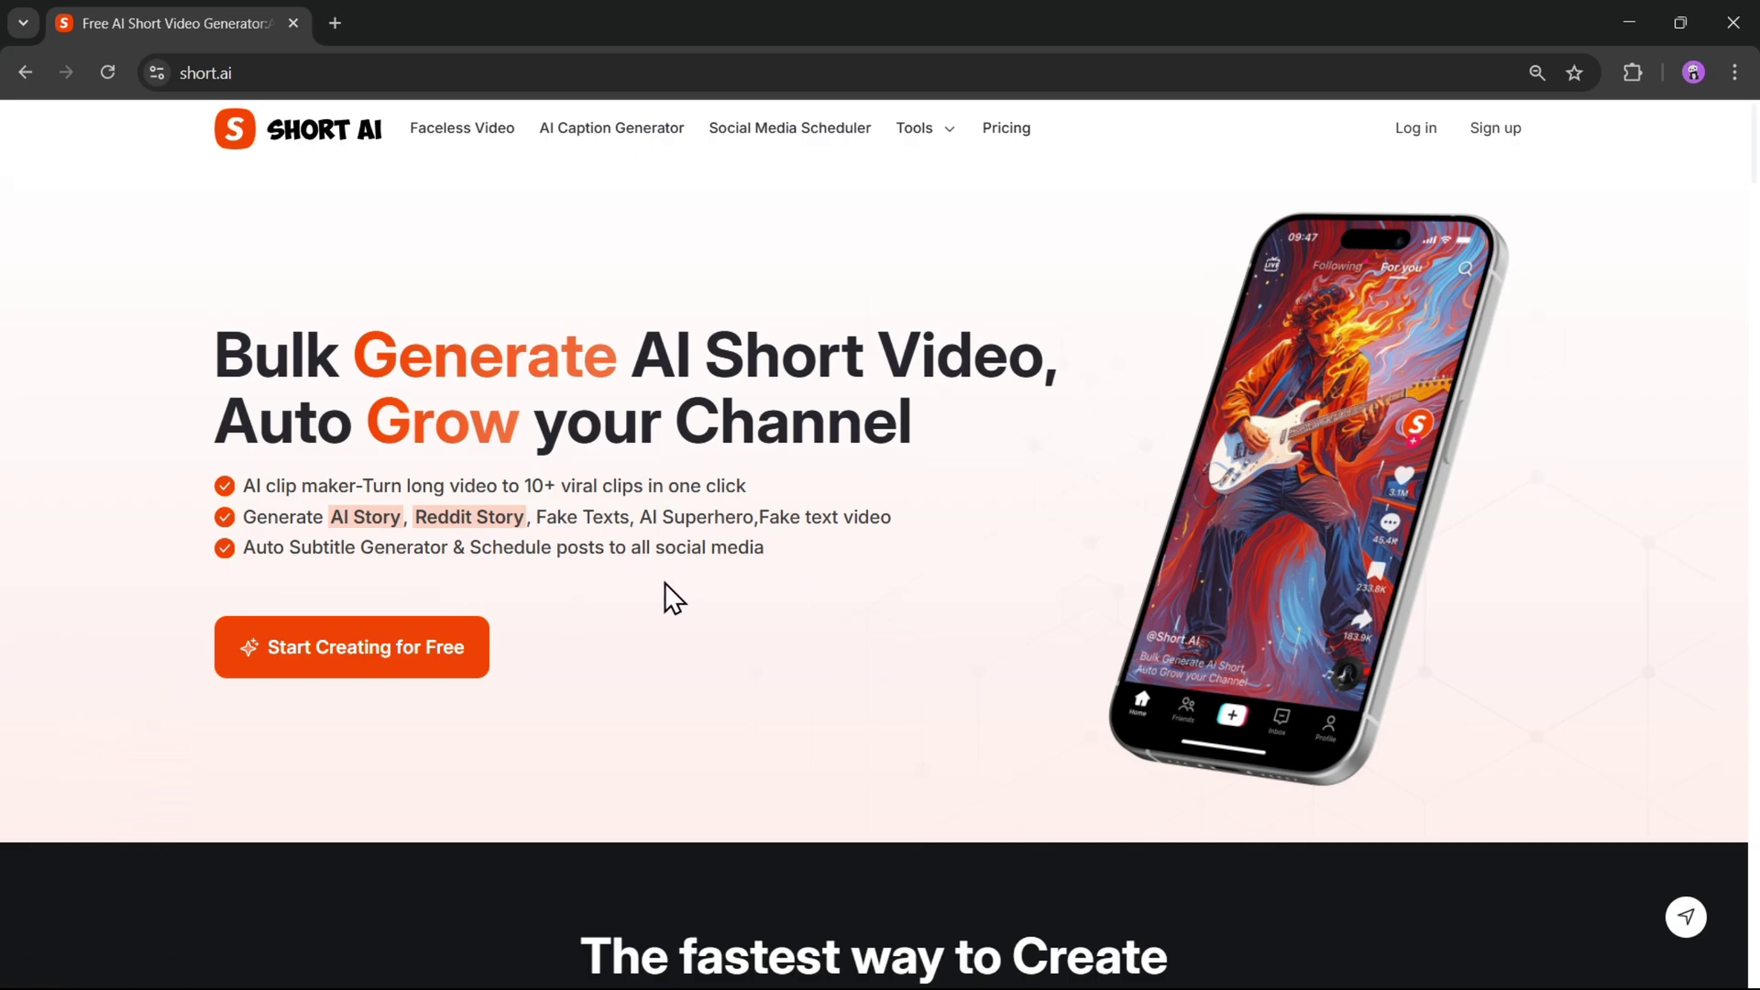
Scroll through the short.ai home page's feature sections
scroll(670, 578, down, 7)
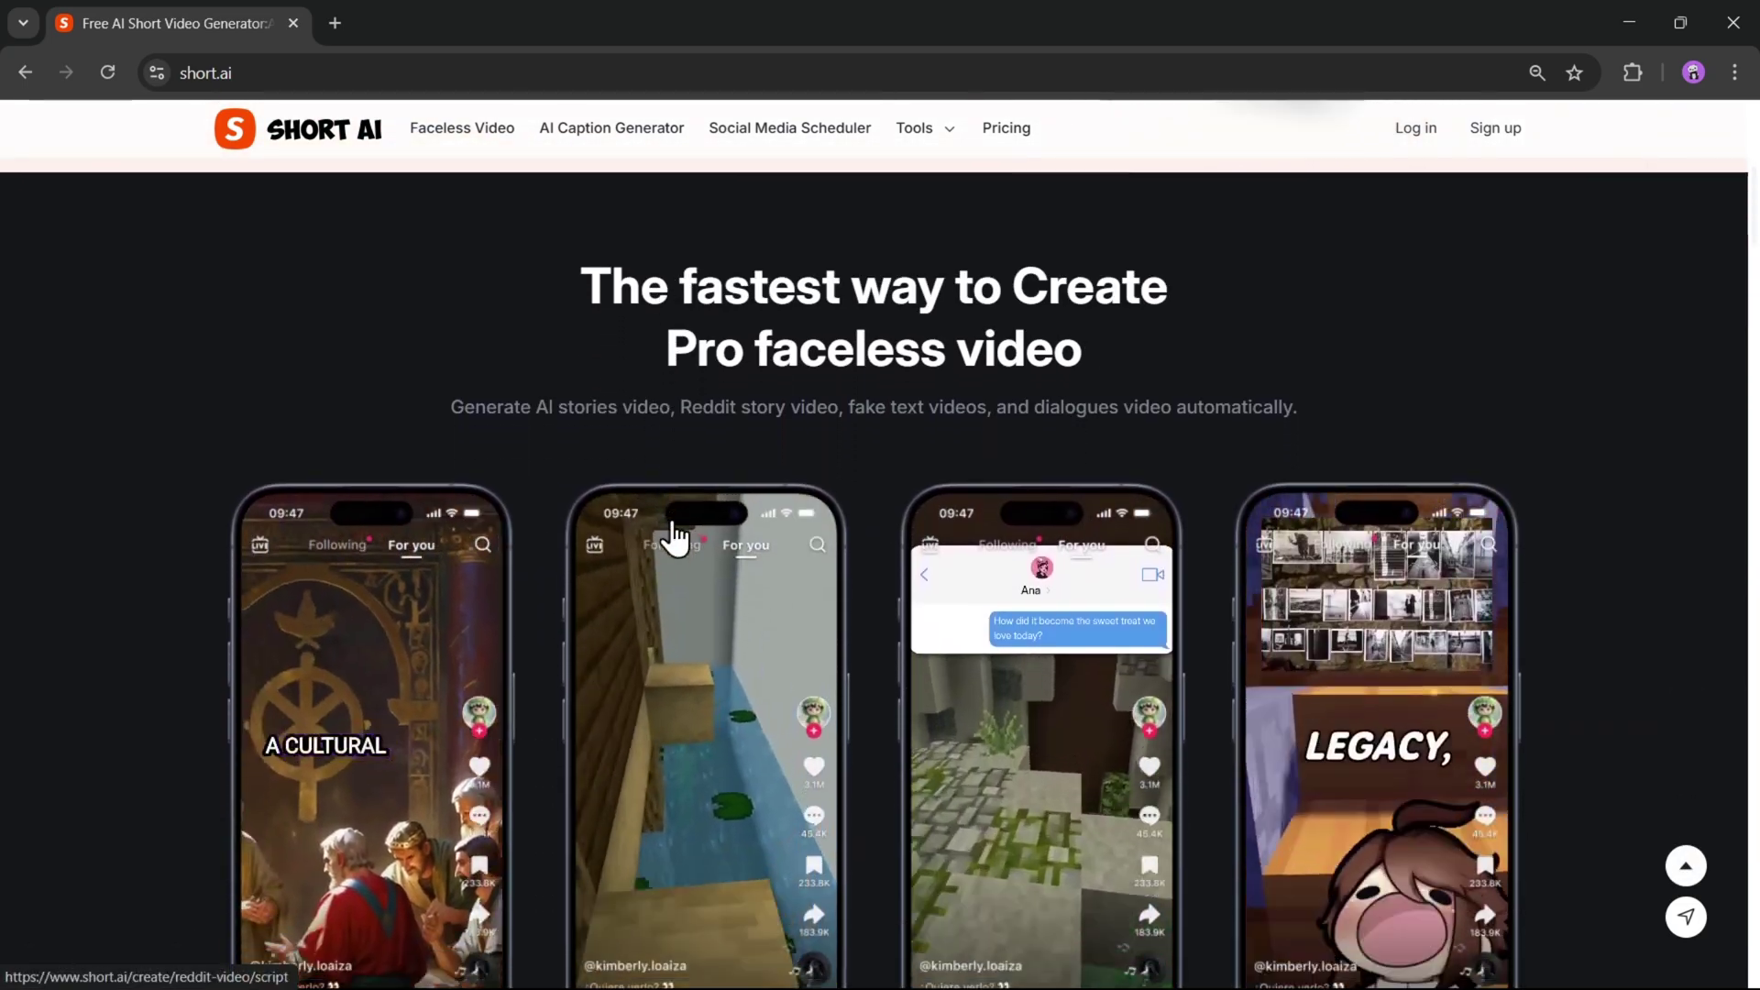
scroll(637, 535, down, 3)
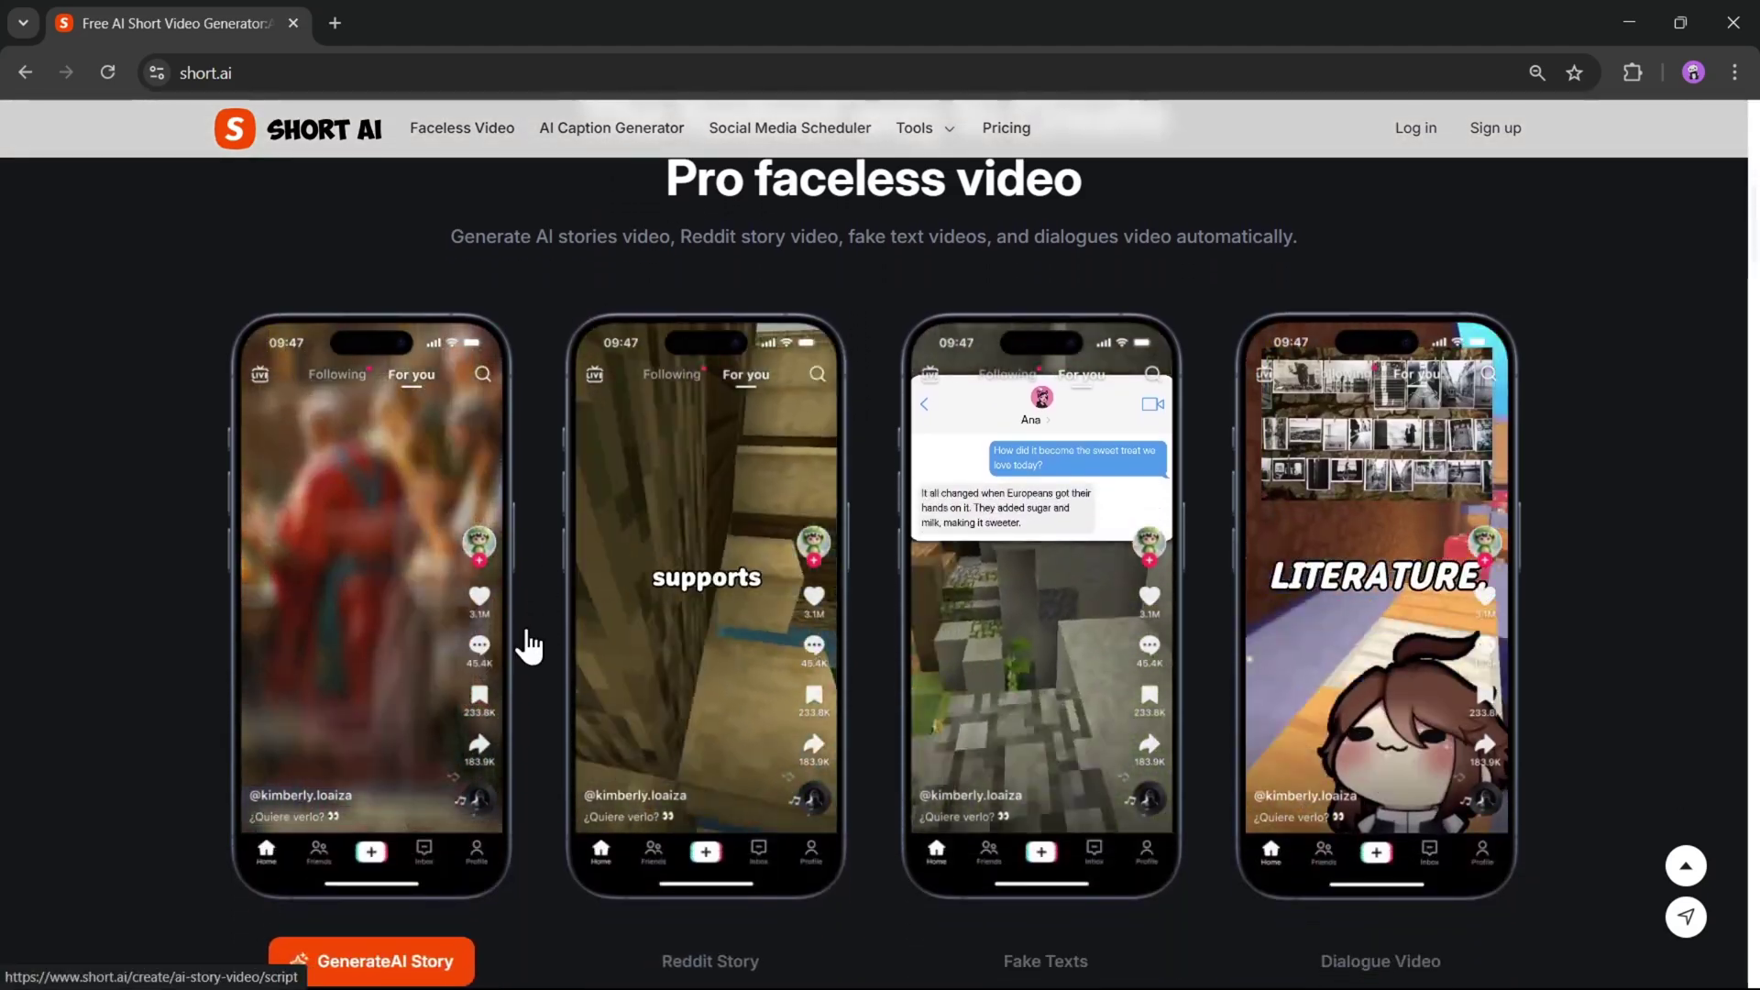
scroll(531, 646, up, 1)
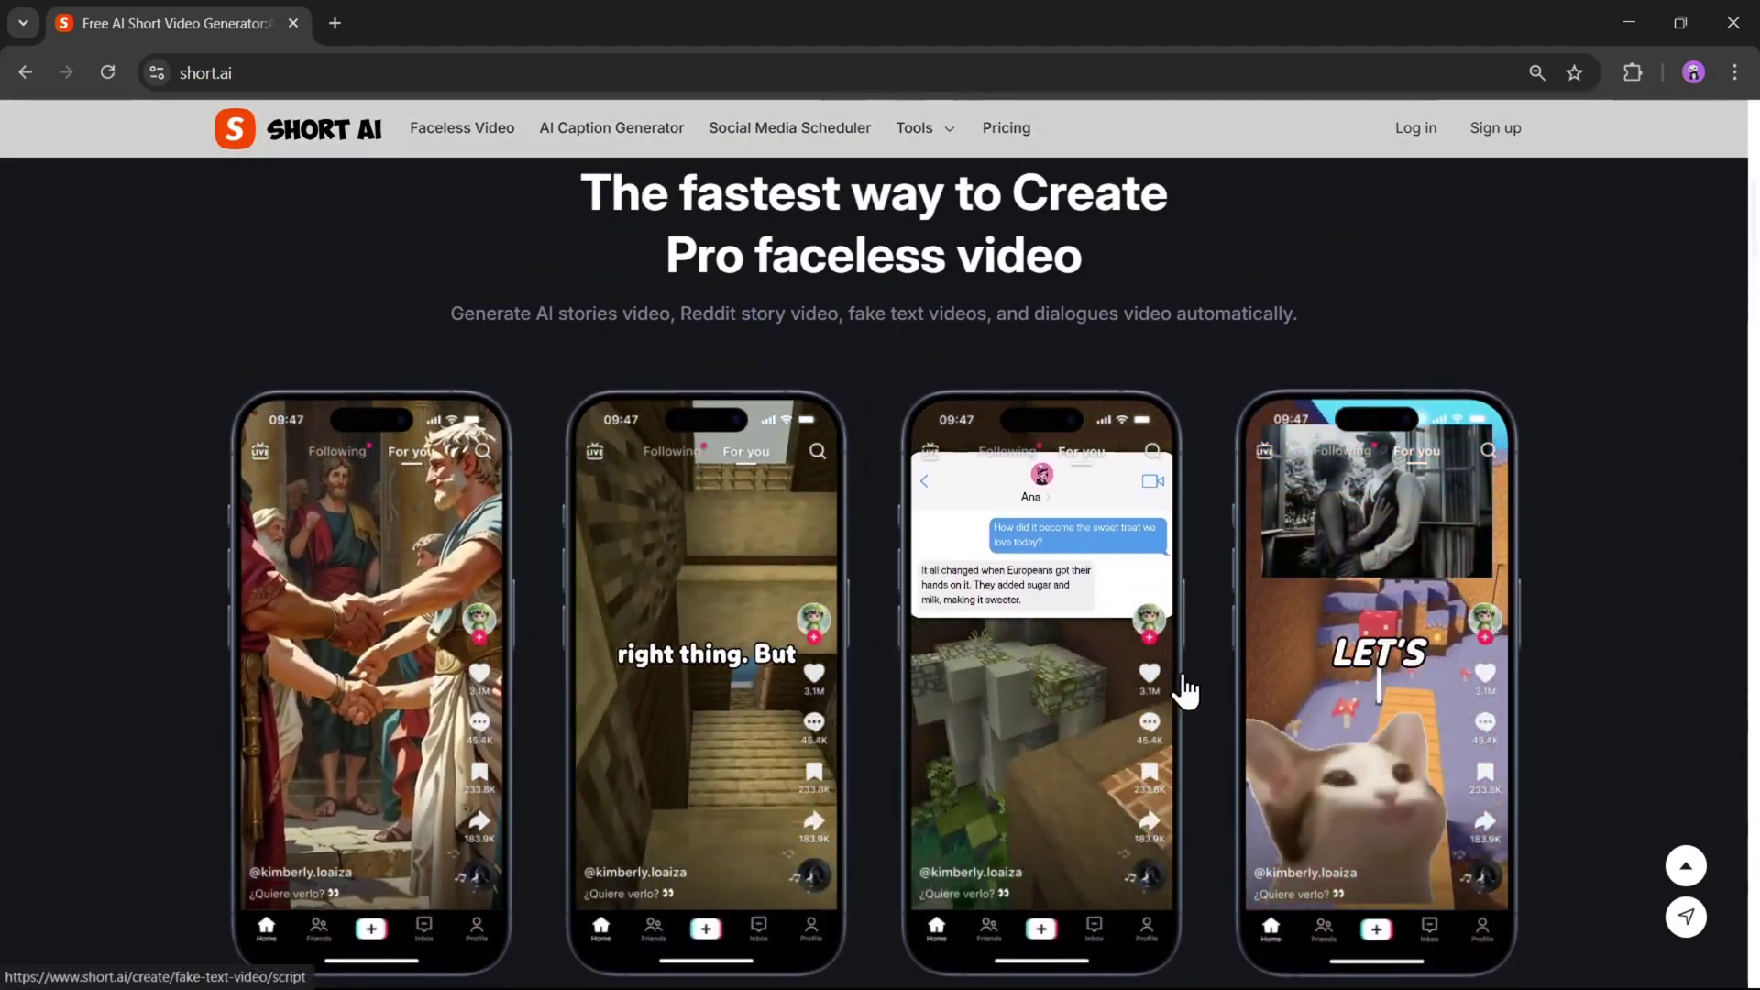
scroll(1220, 678, down, 2)
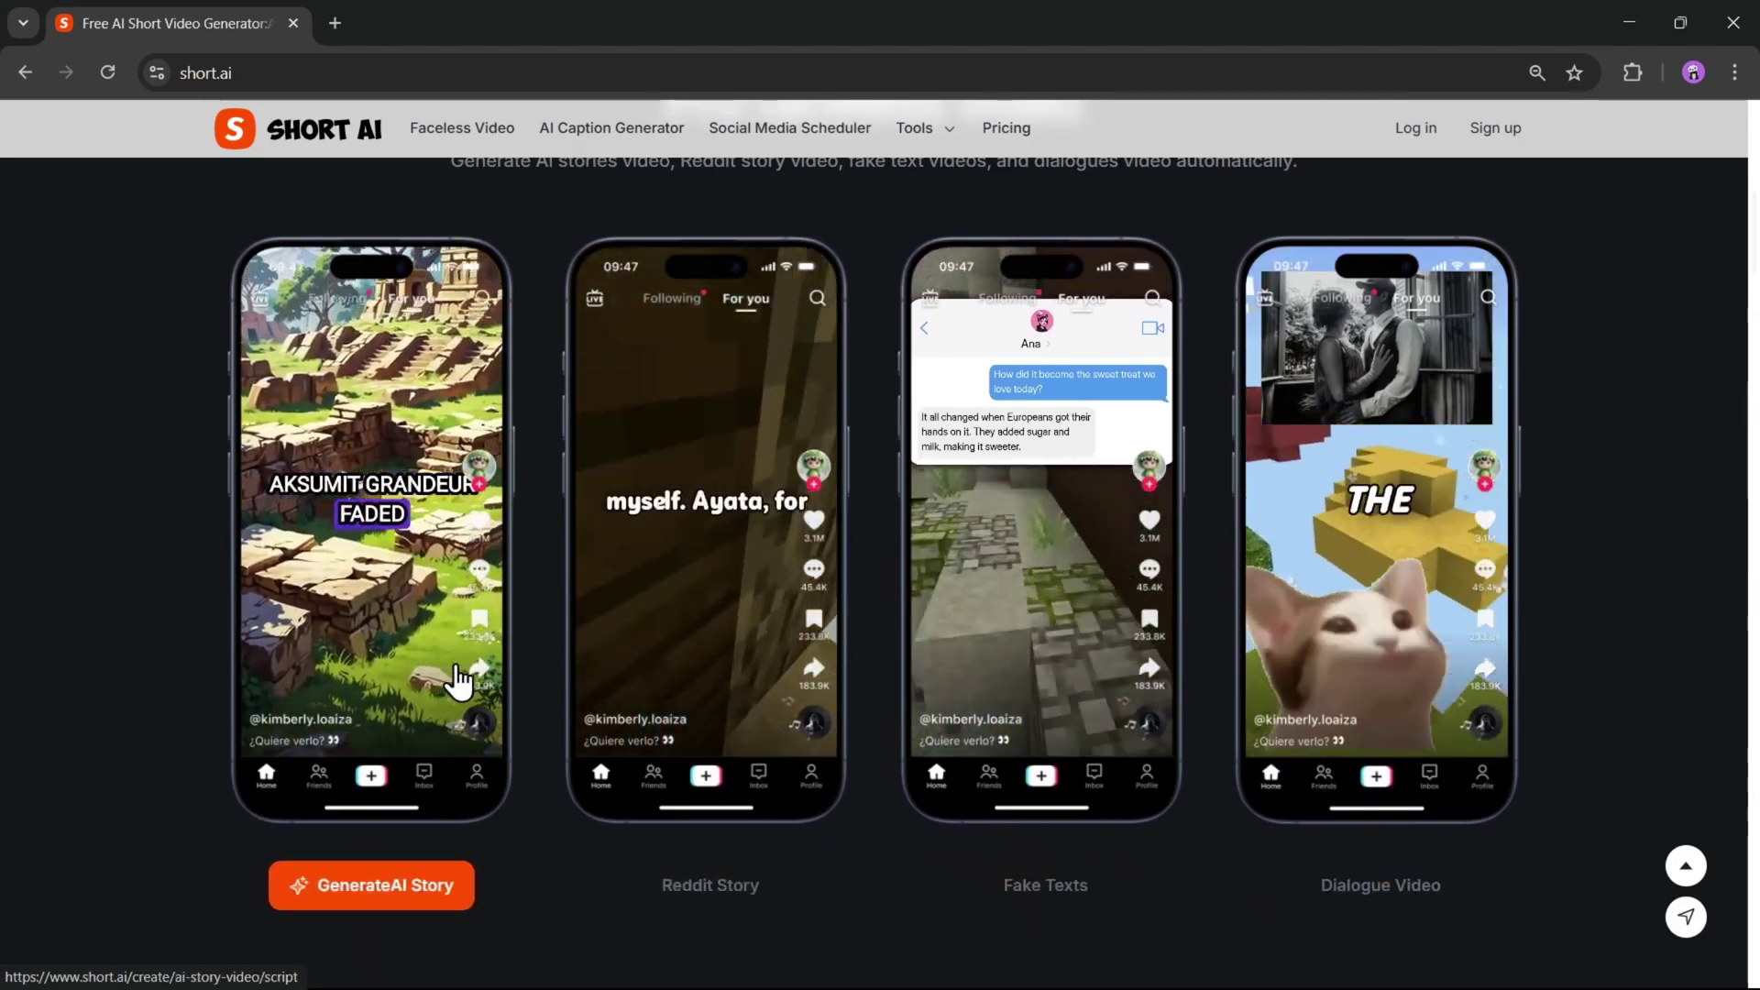
scroll(1163, 727, down, 9)
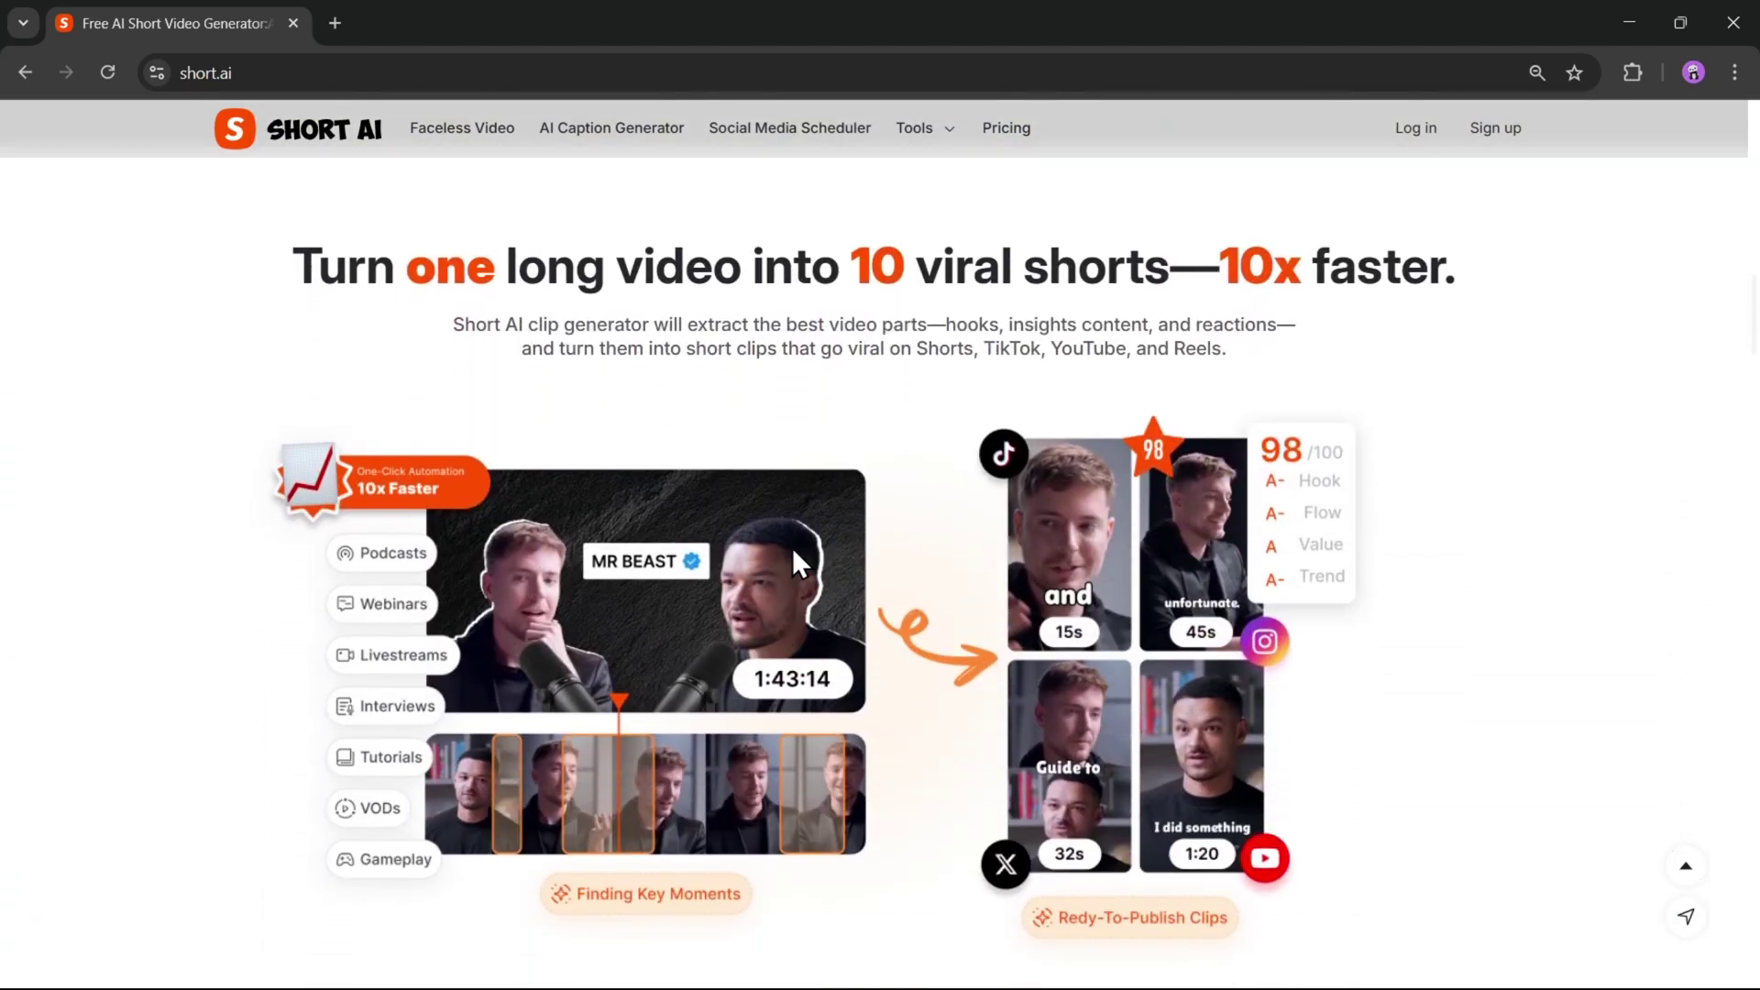
scroll(956, 564, down, 9)
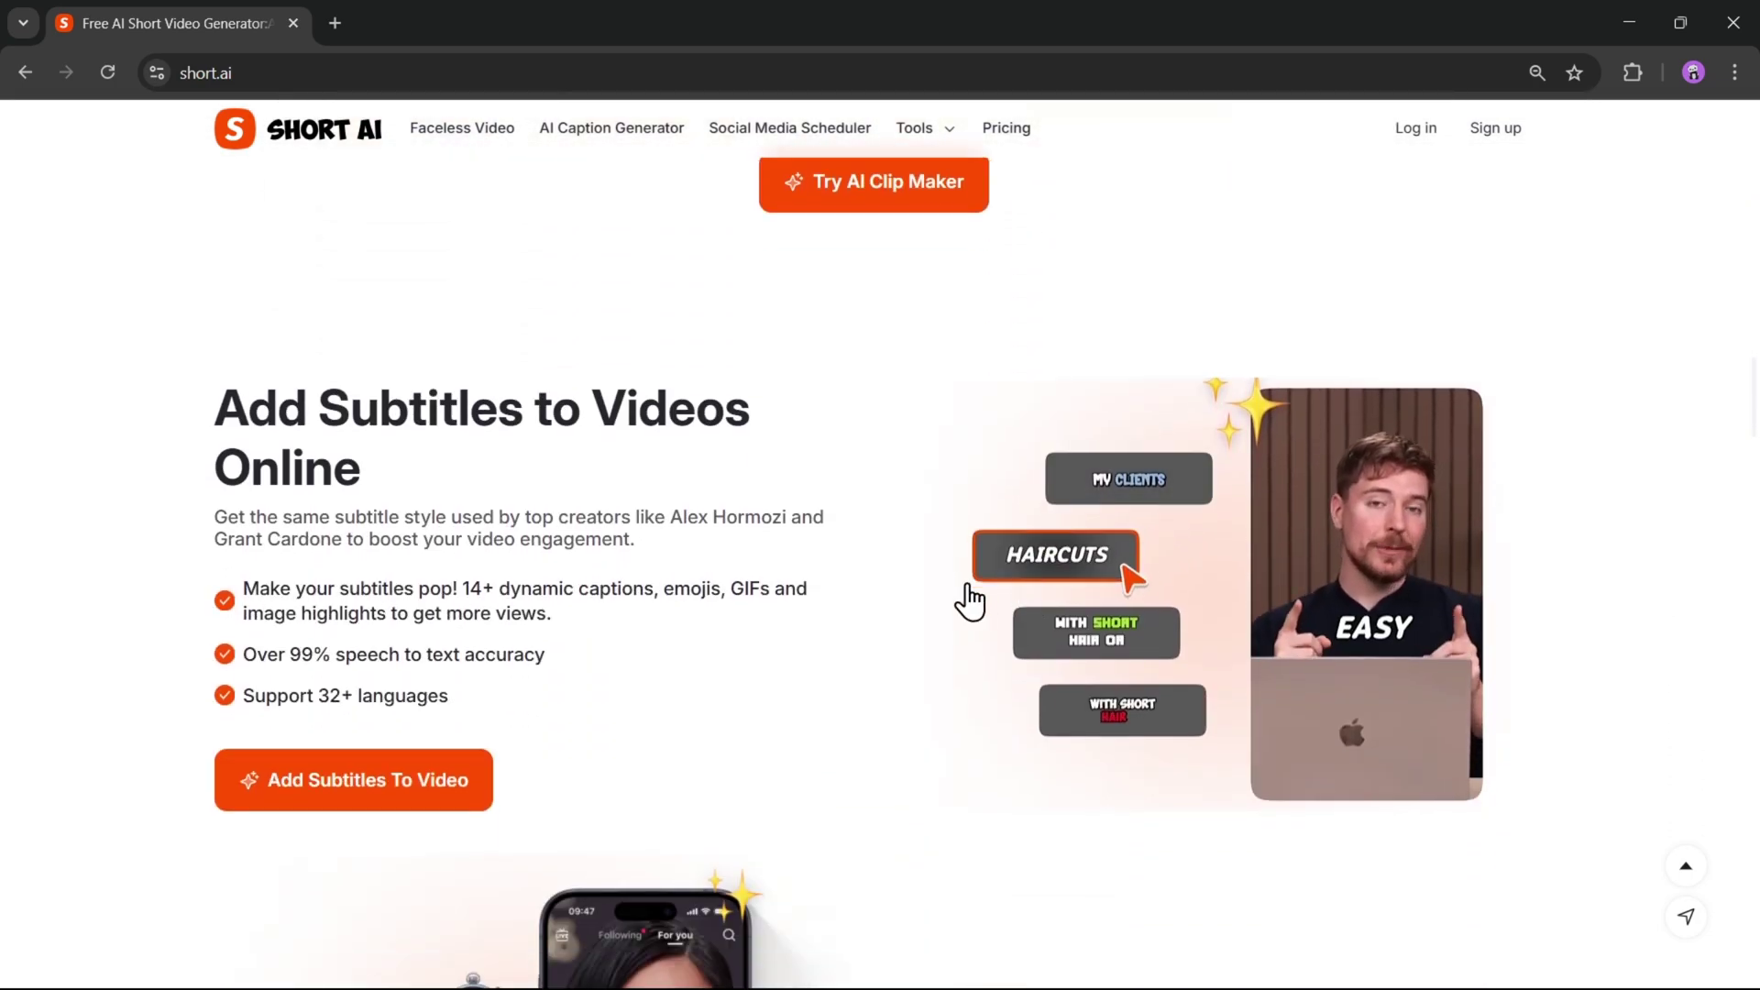
scroll(664, 562, down, 2)
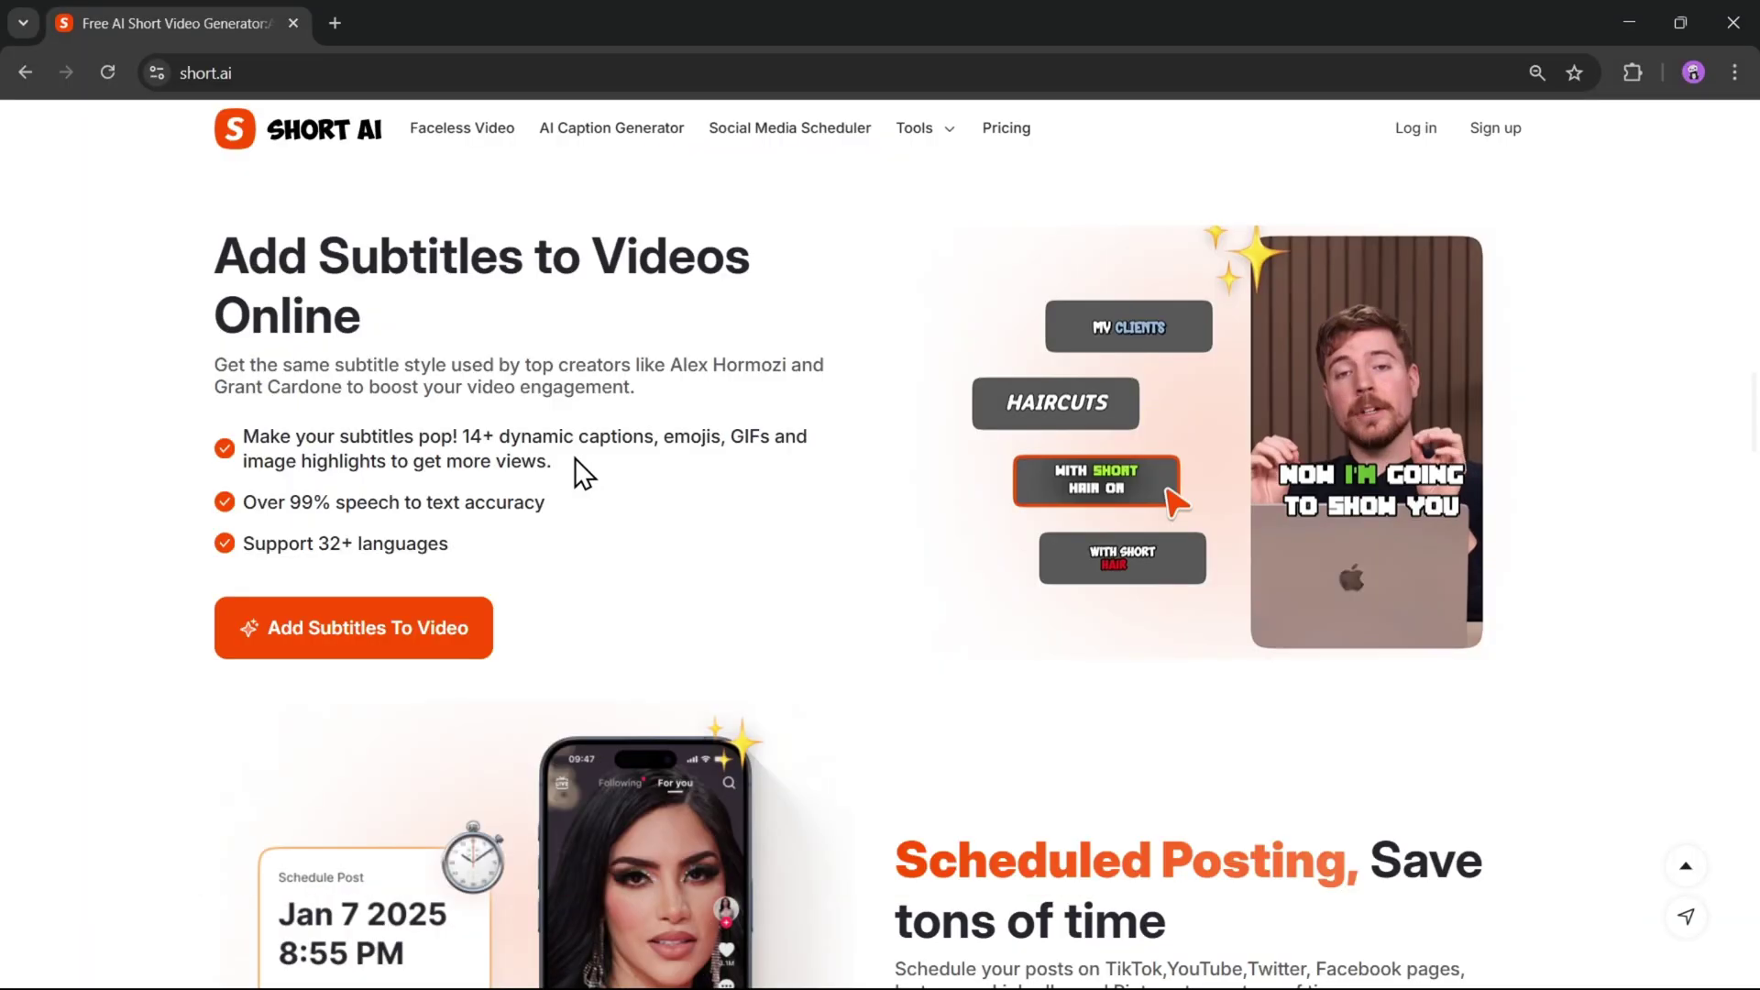
scroll(555, 559, down, 4)
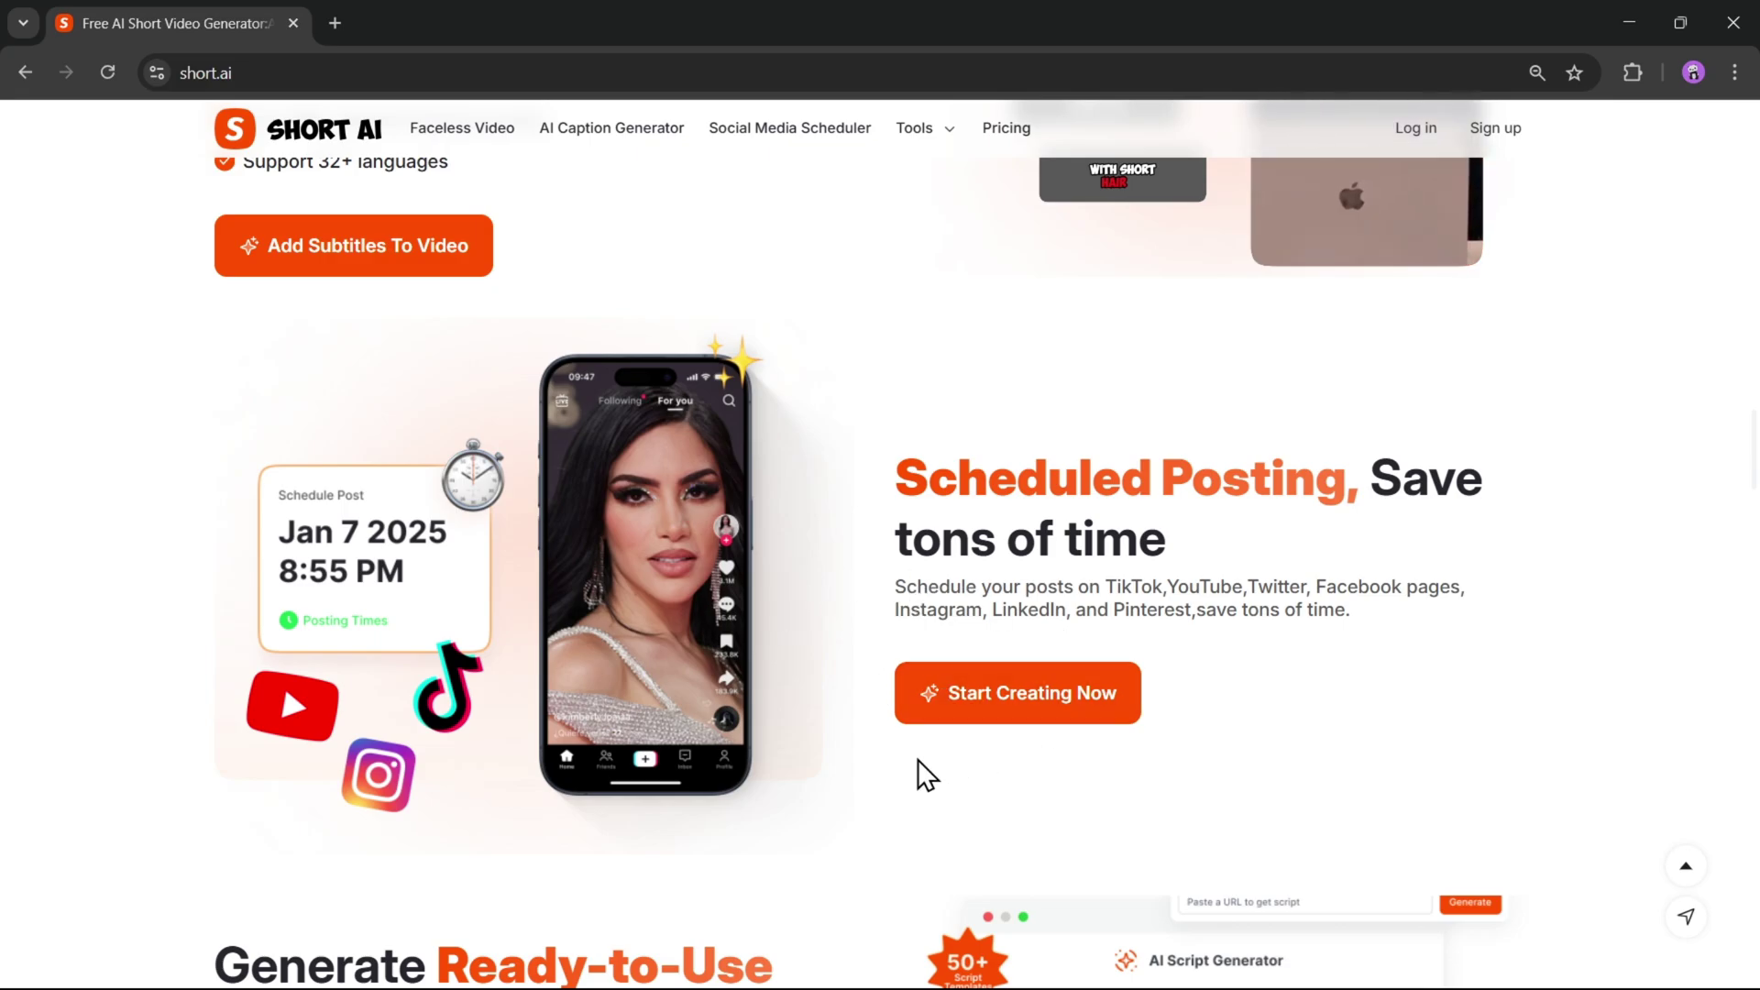
scroll(917, 759, down, 2)
scroll(917, 697, down, 3)
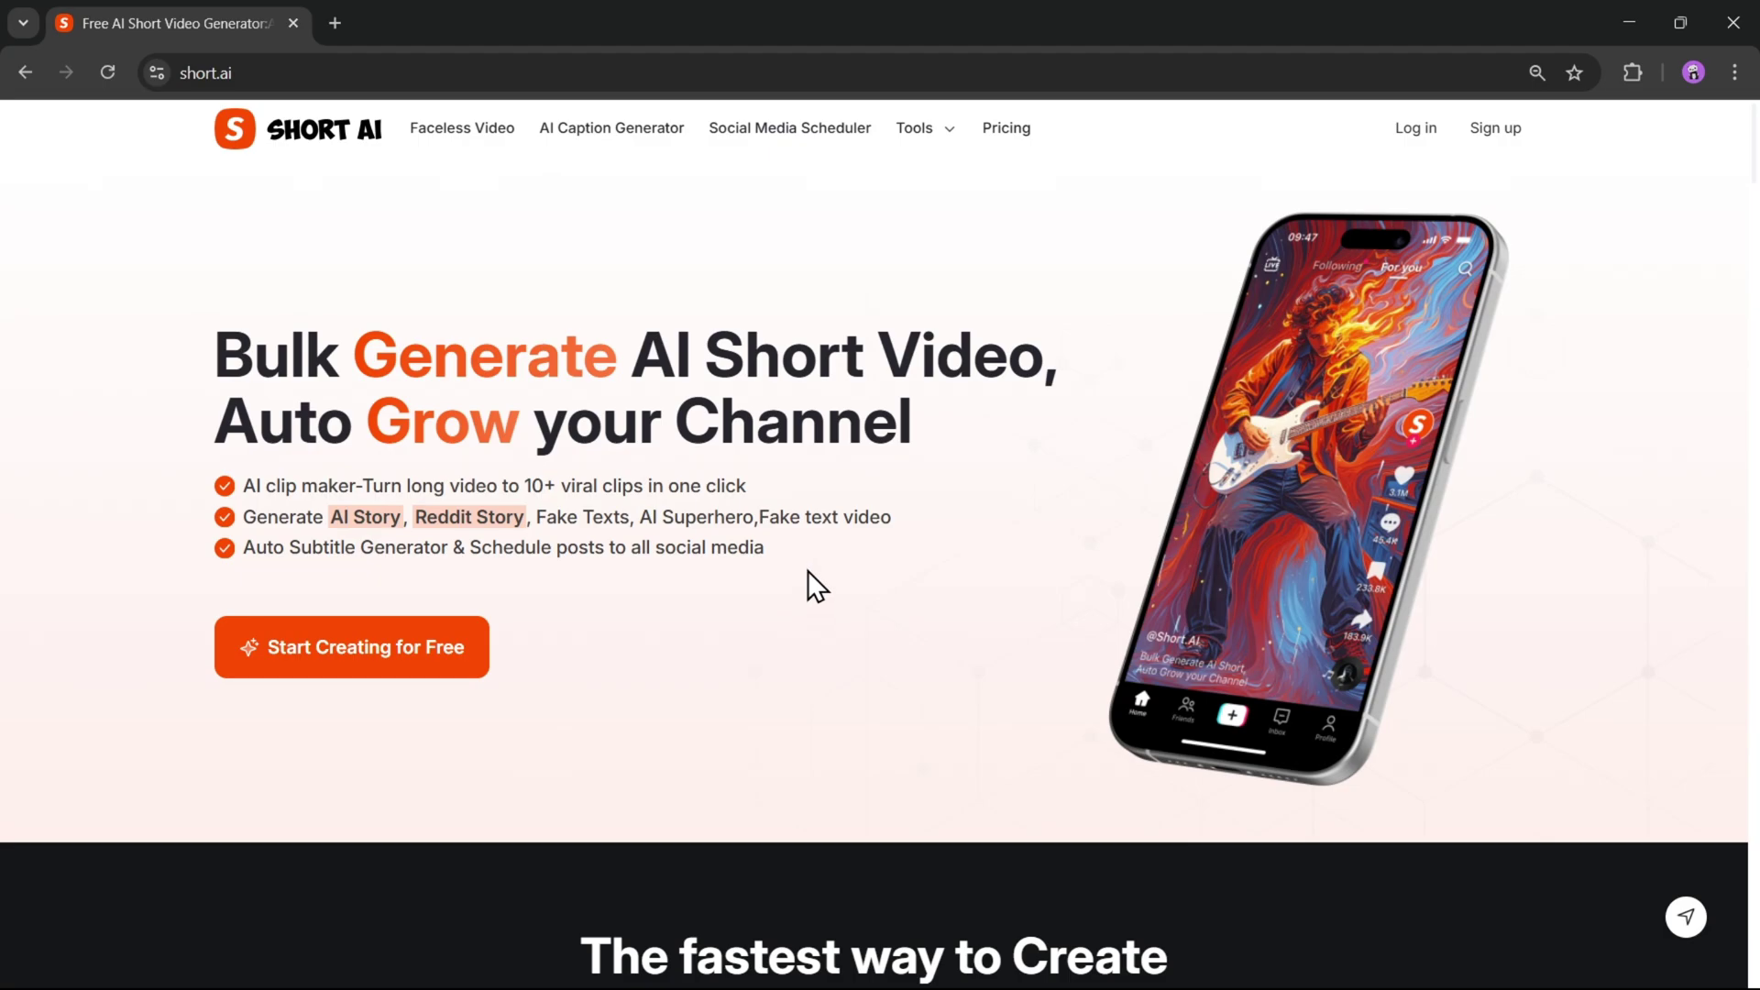
Sign up with a Google account and enter the video creation dashboard
click(1496, 128)
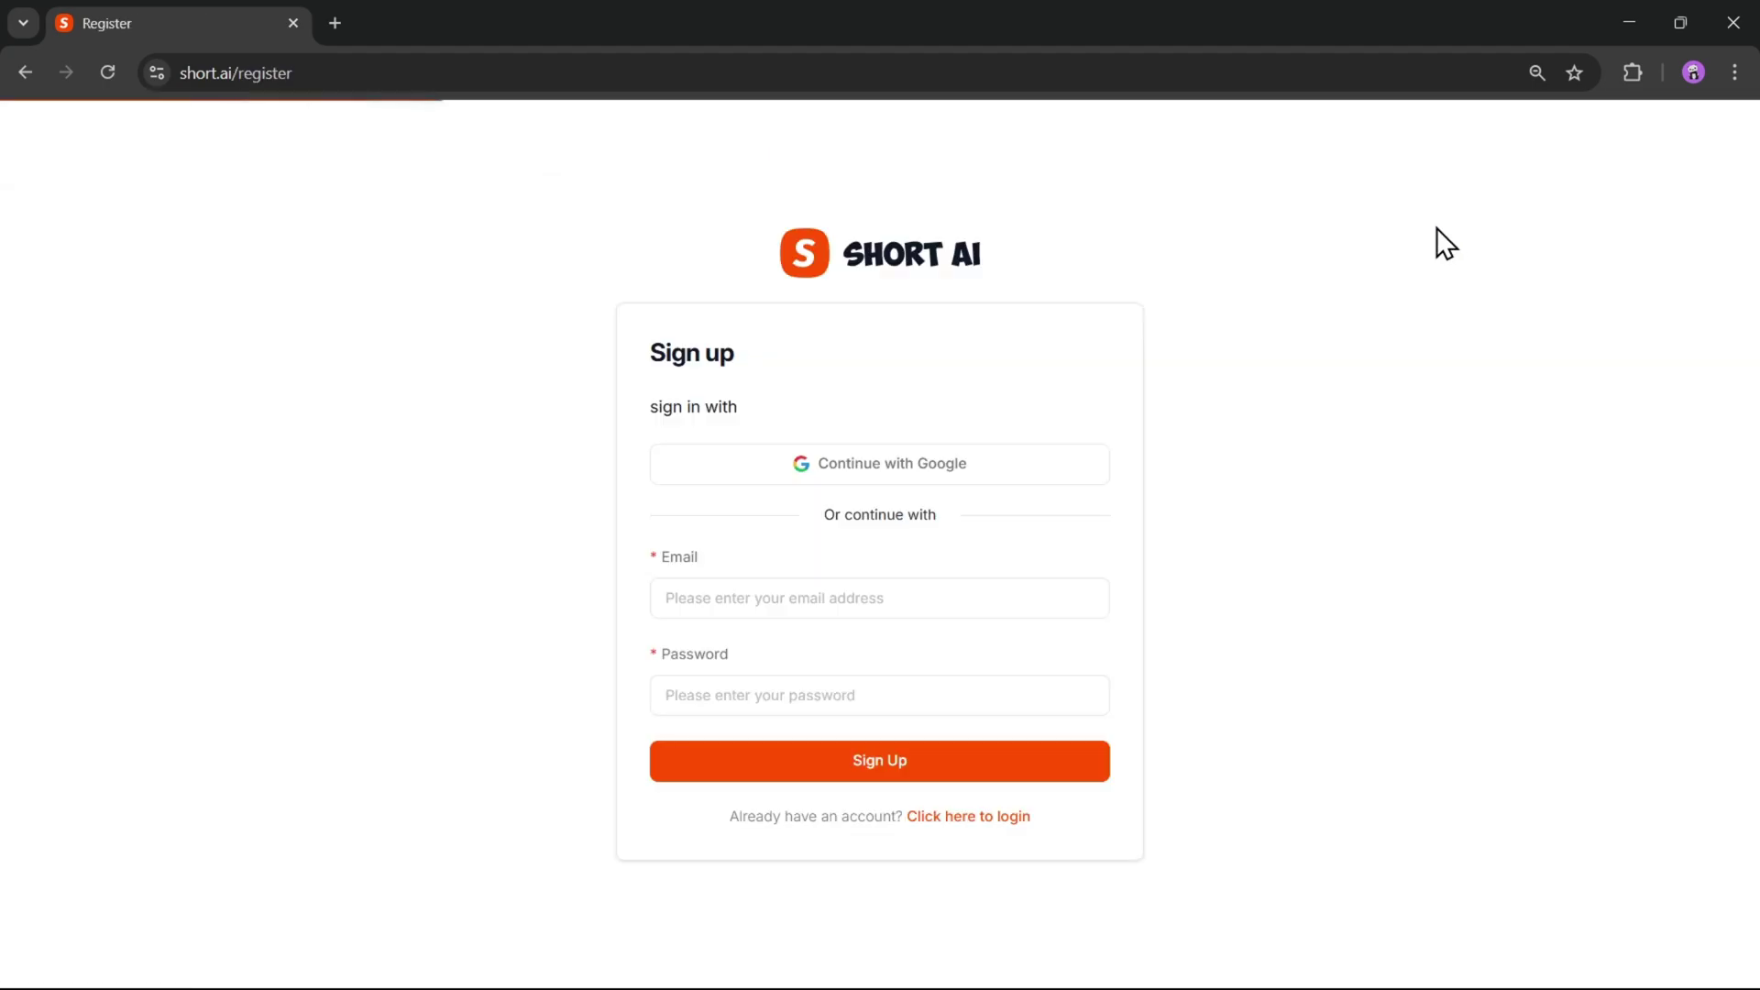
click(911, 495)
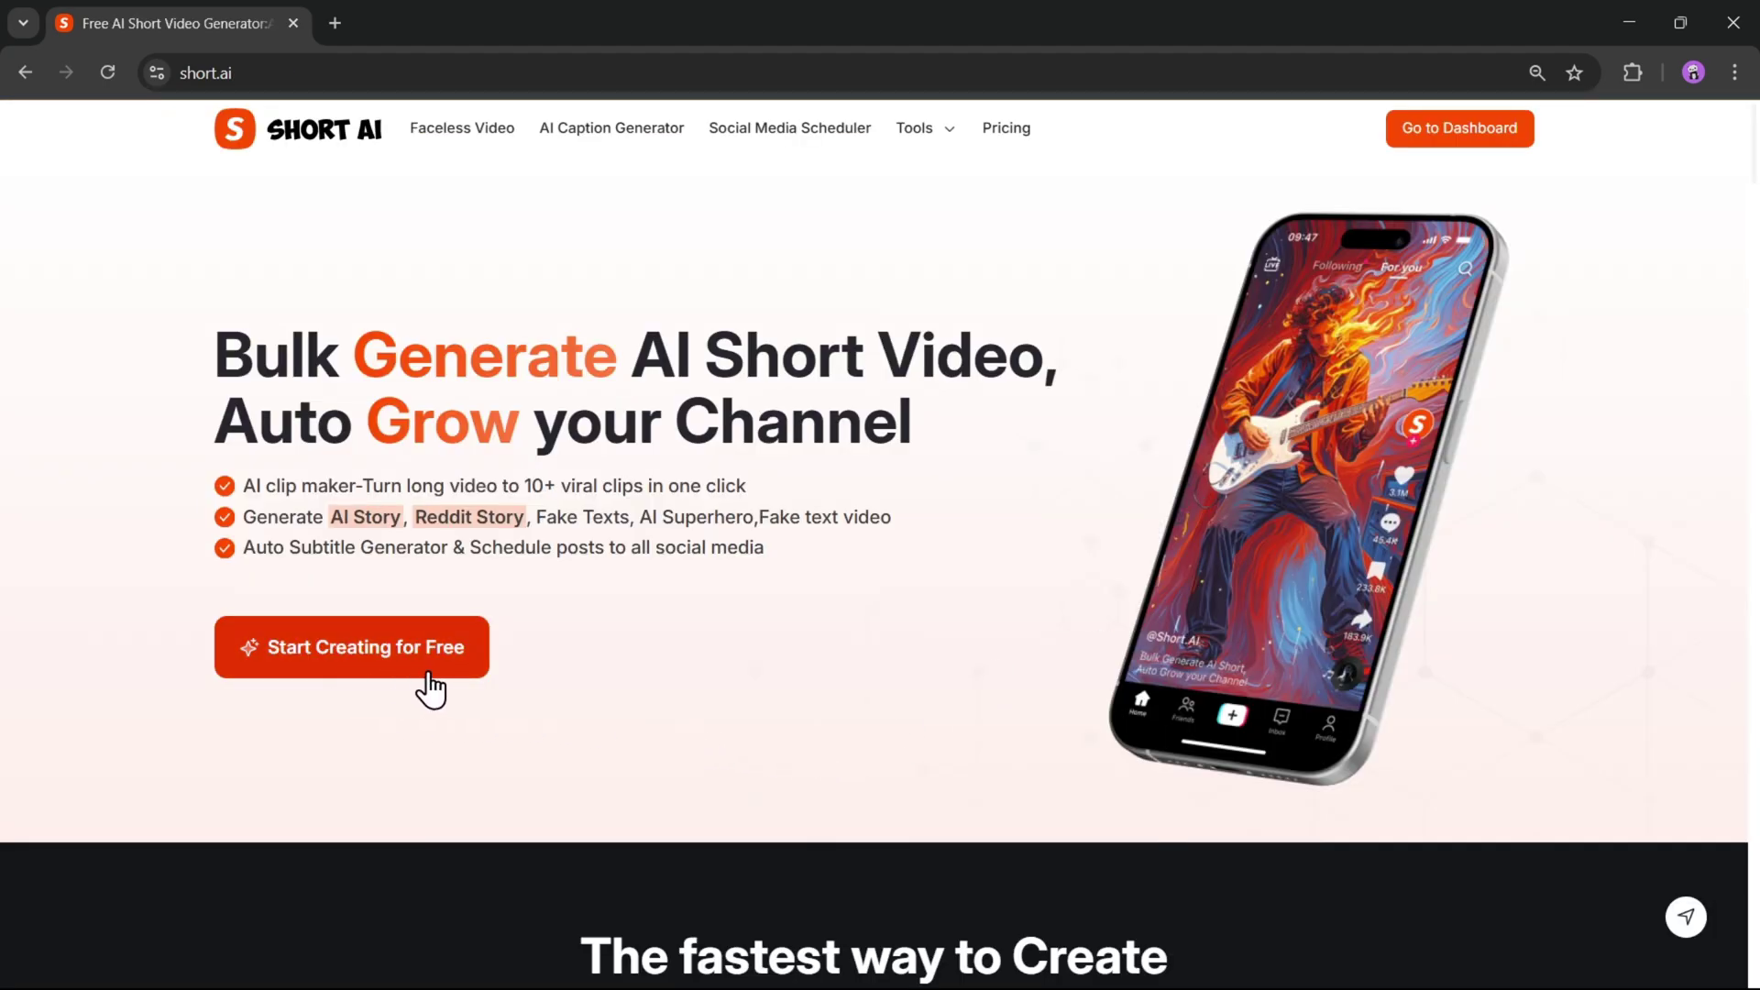
click(388, 671)
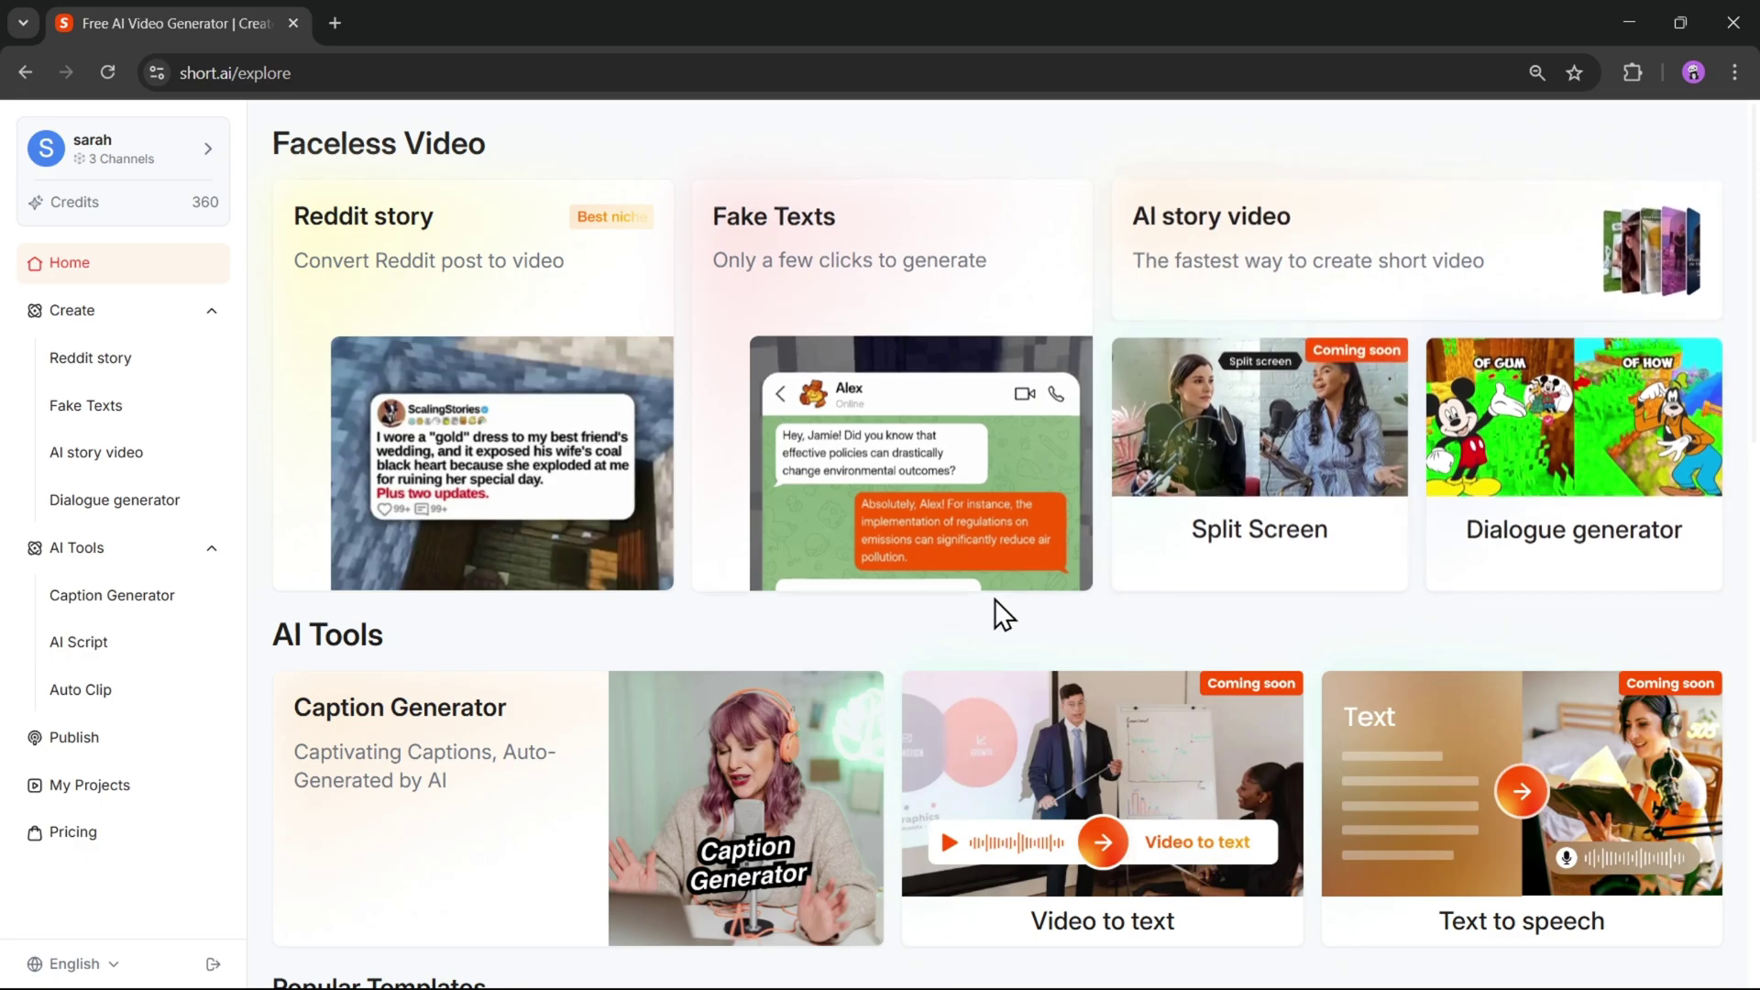
Browse the Explore page's Faceless Video, AI Tools and template sections
scroll(996, 600, down, 3)
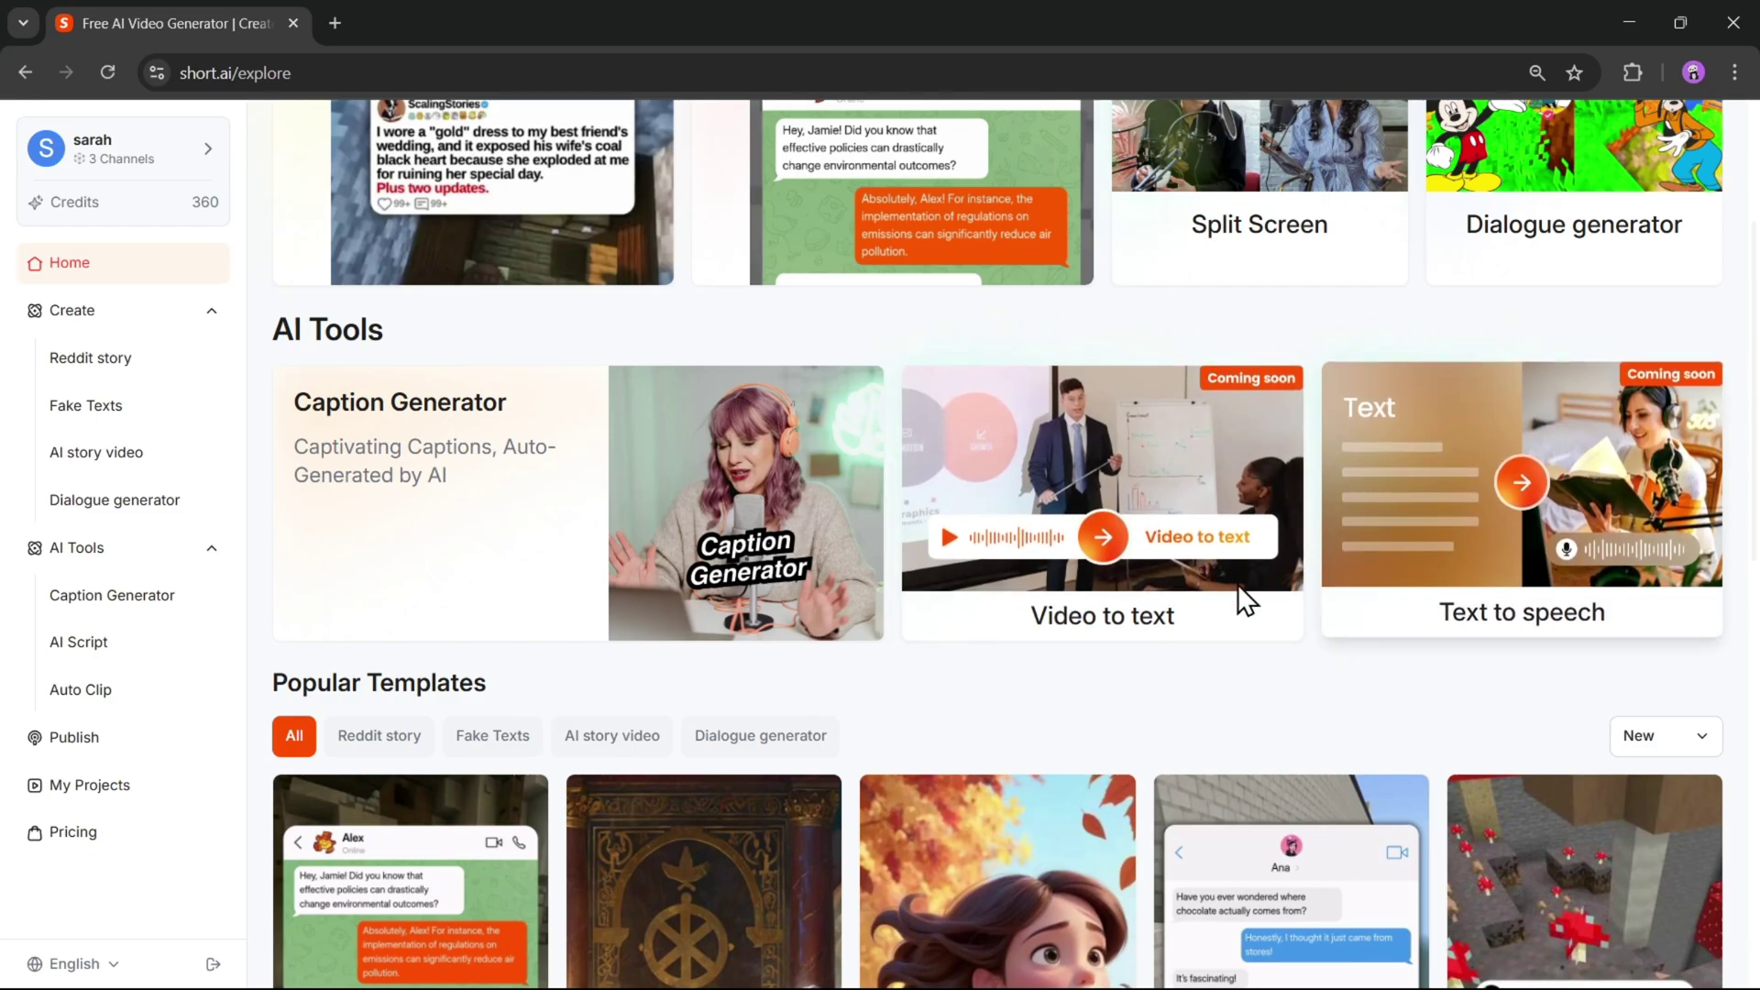
scroll(1113, 662, down, 3)
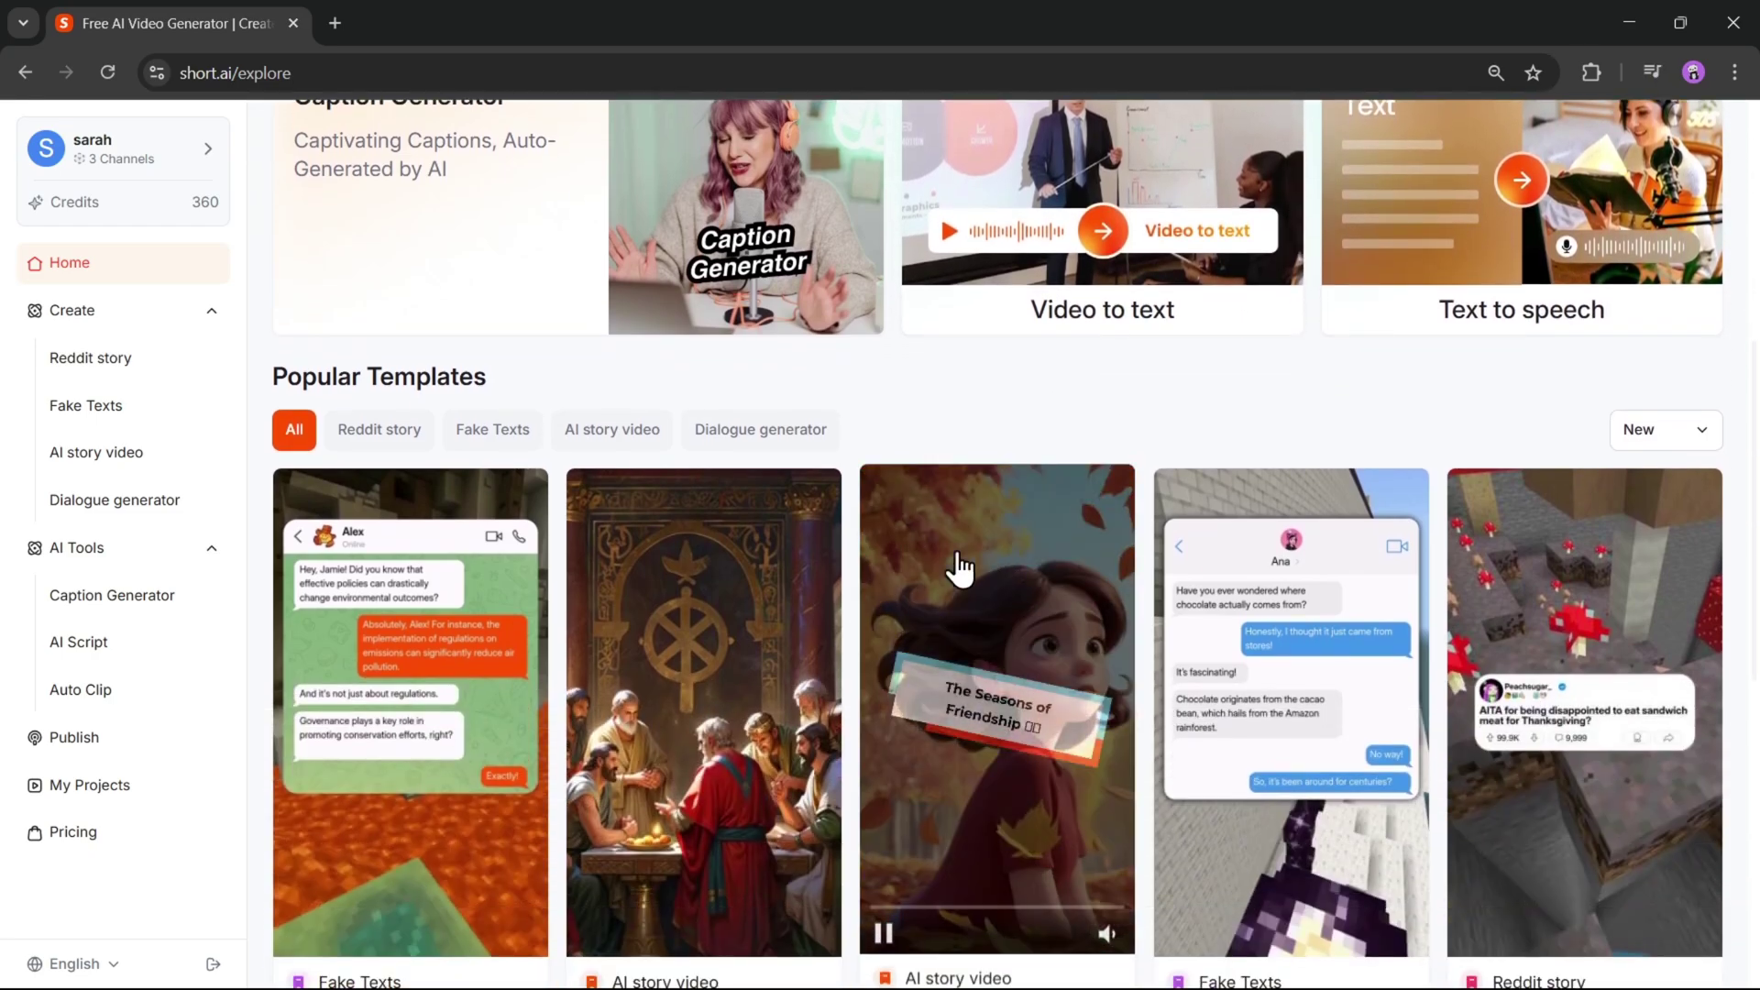
scroll(452, 617, down, 2)
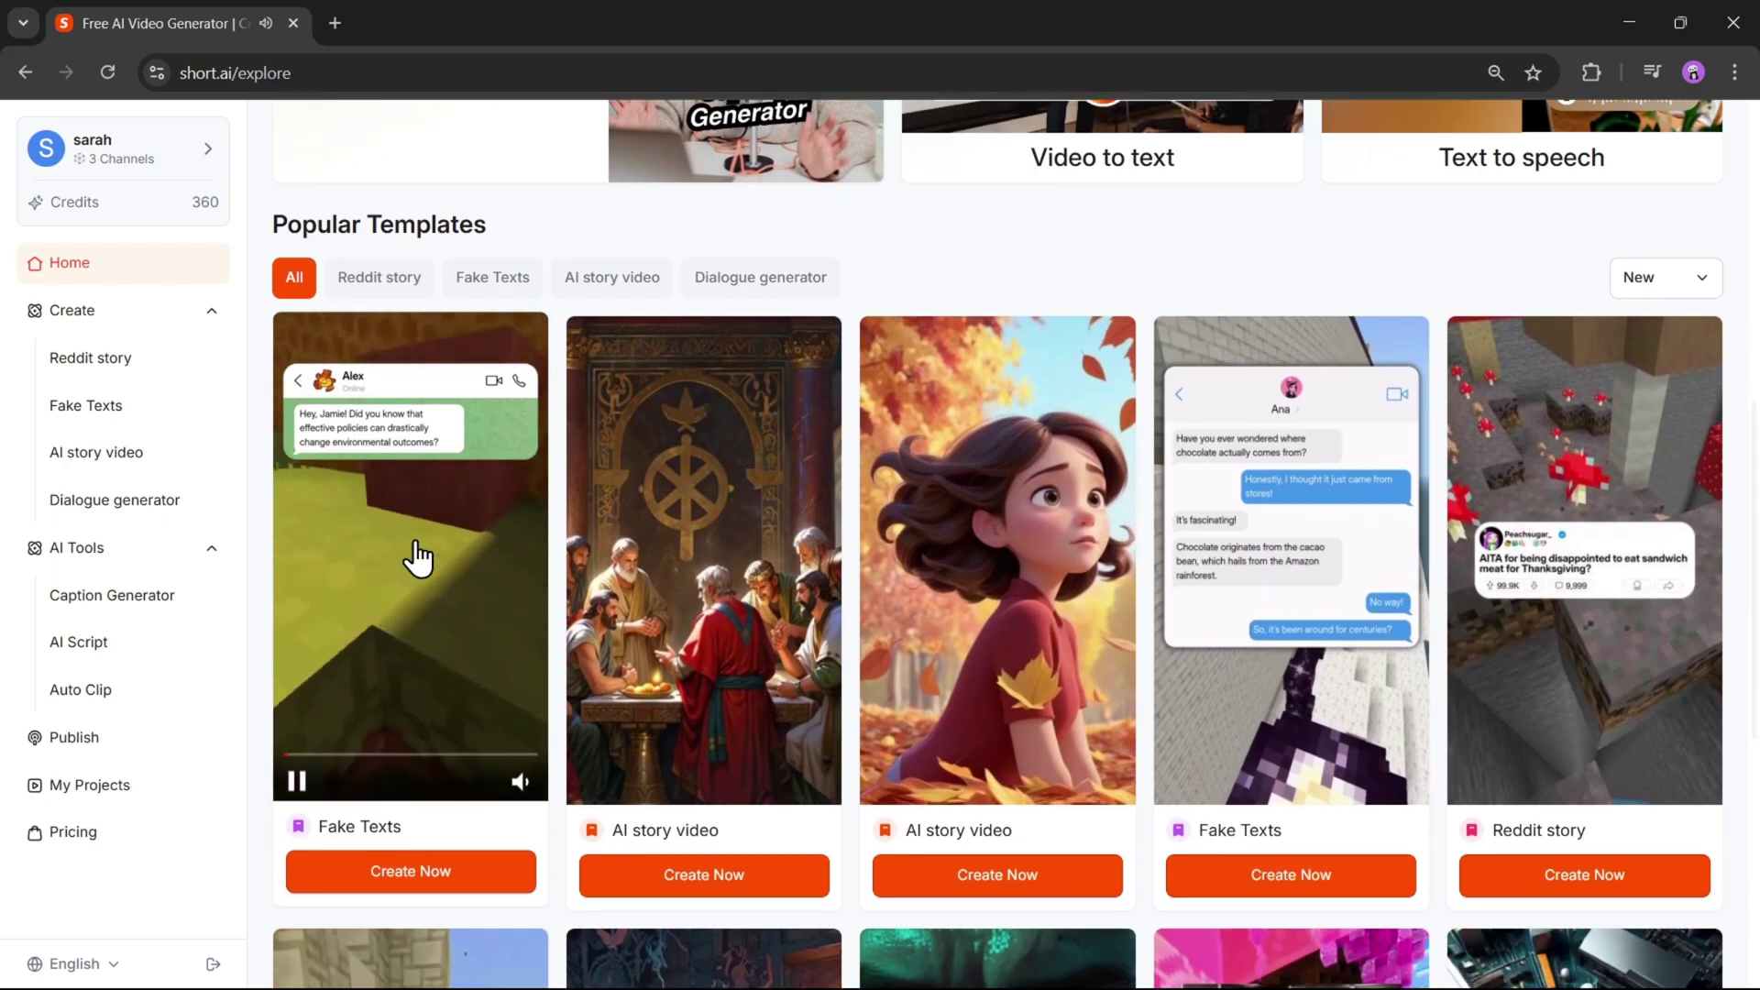
scroll(962, 609, down, 5)
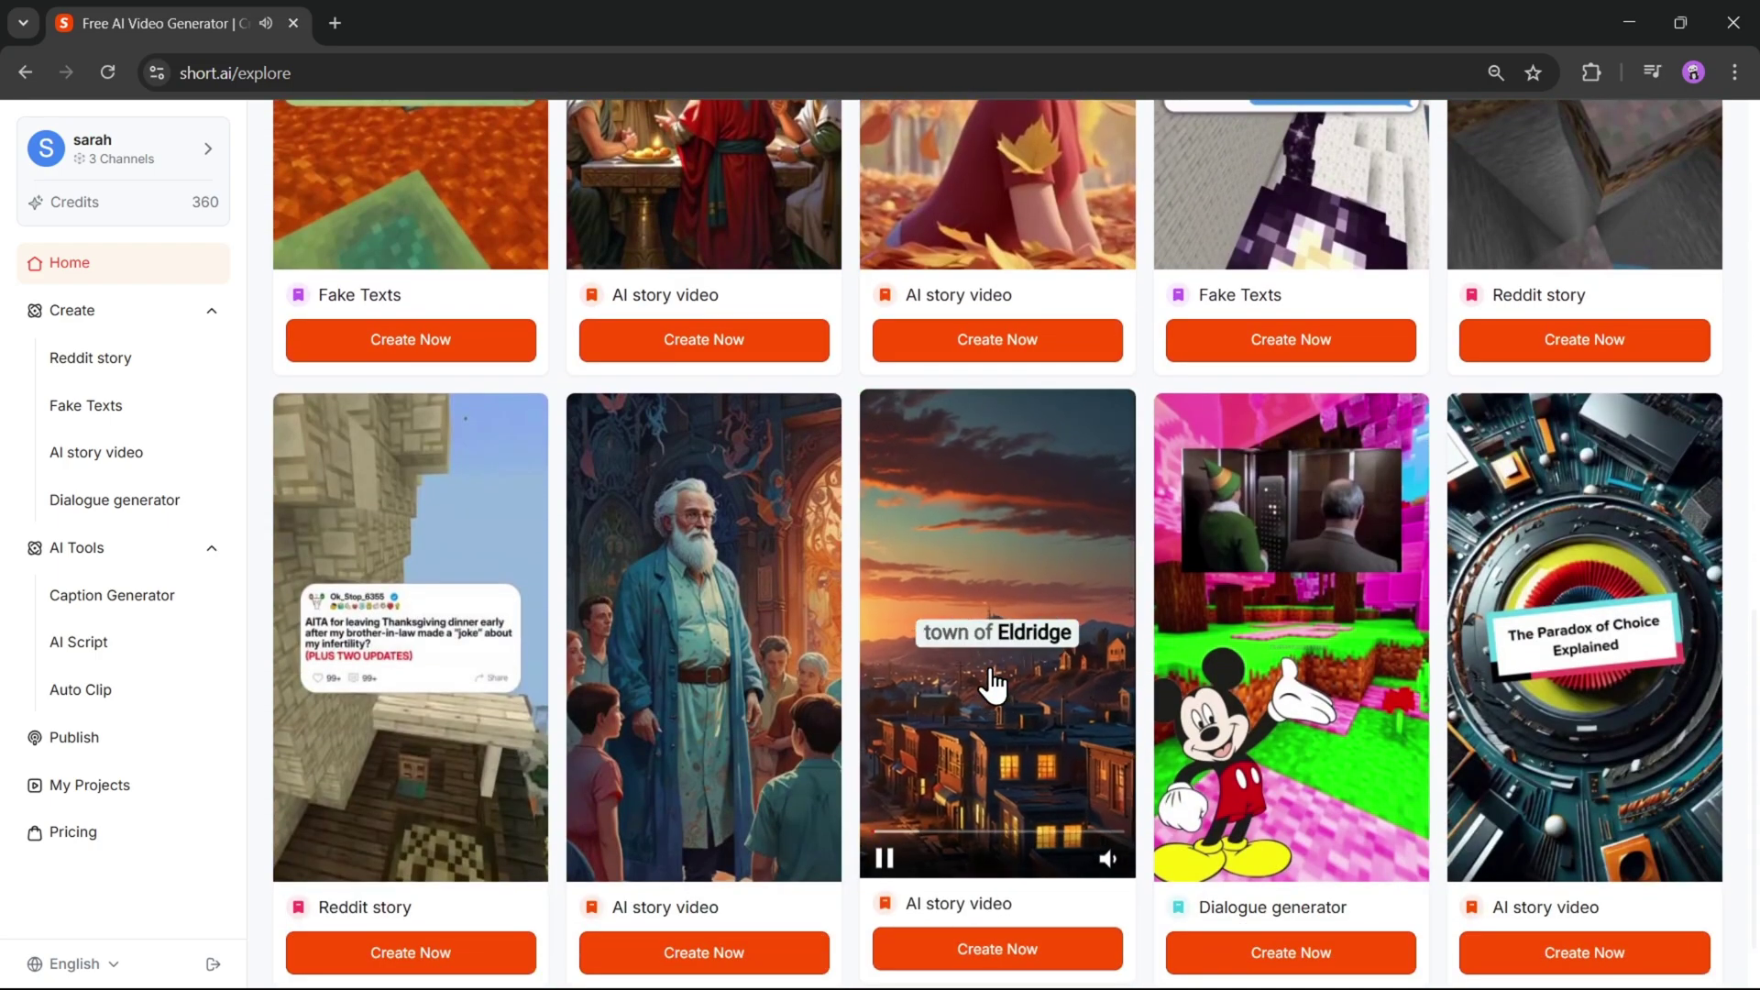
scroll(1006, 668, down, 1)
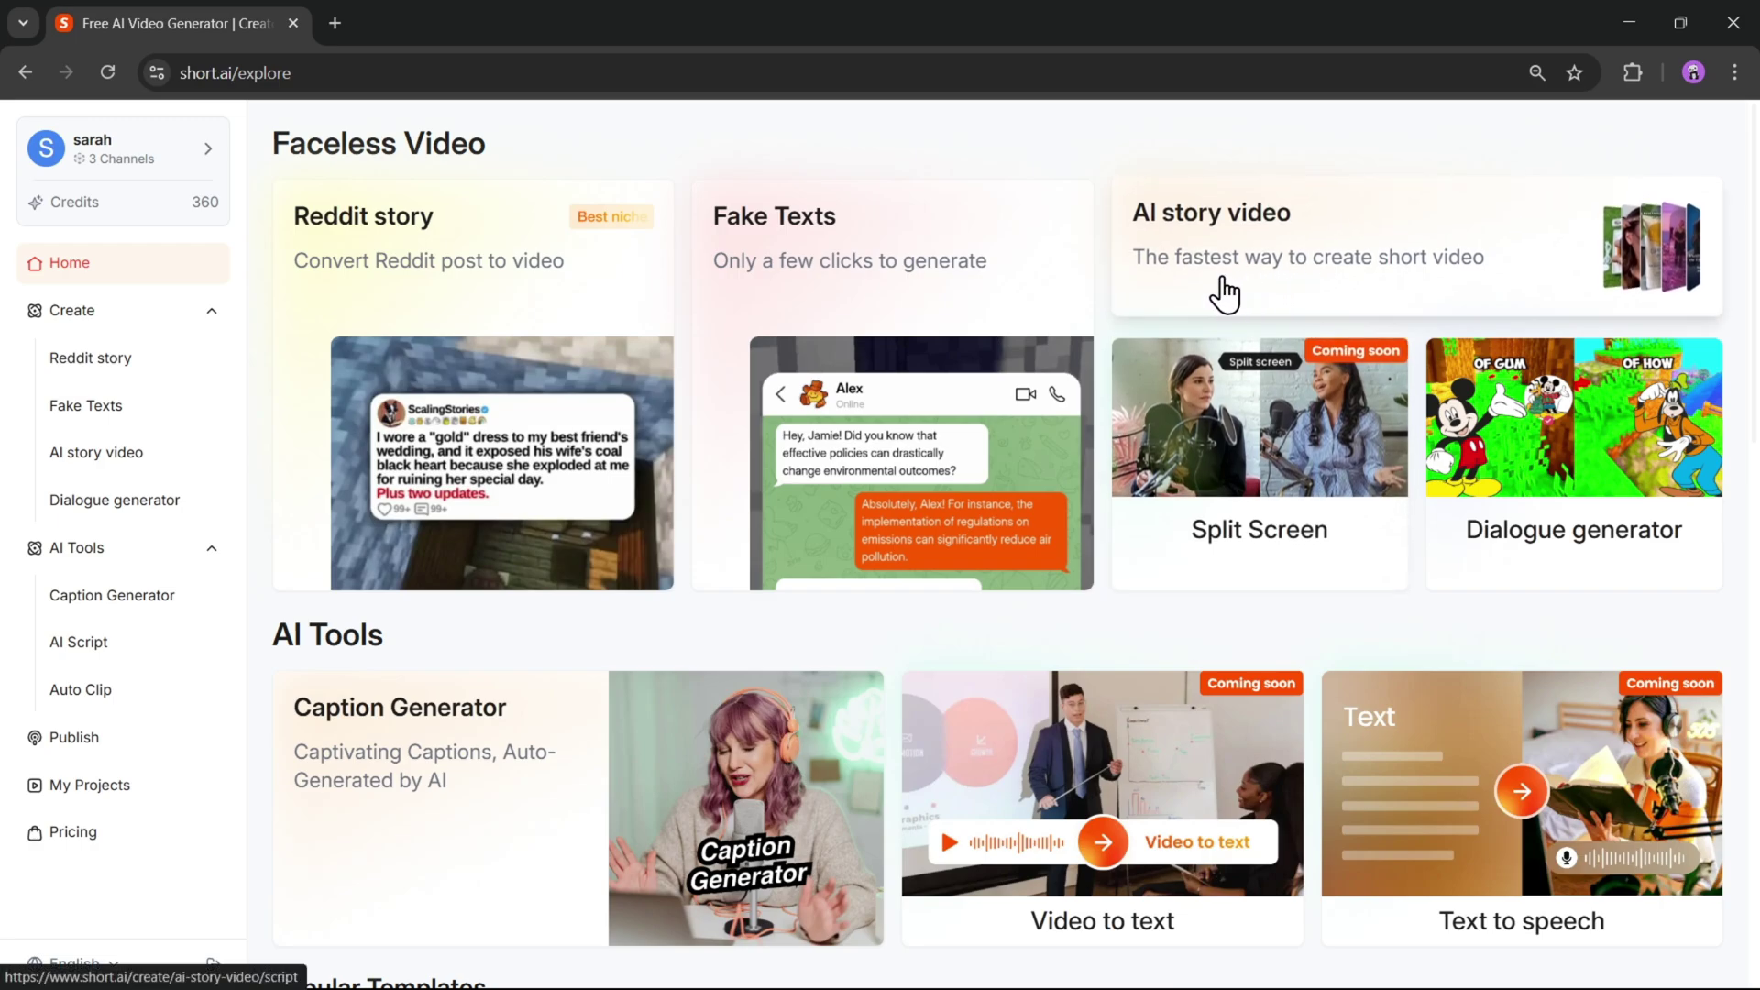
Start a new AI story video and switch its script to AI writing
click(1326, 297)
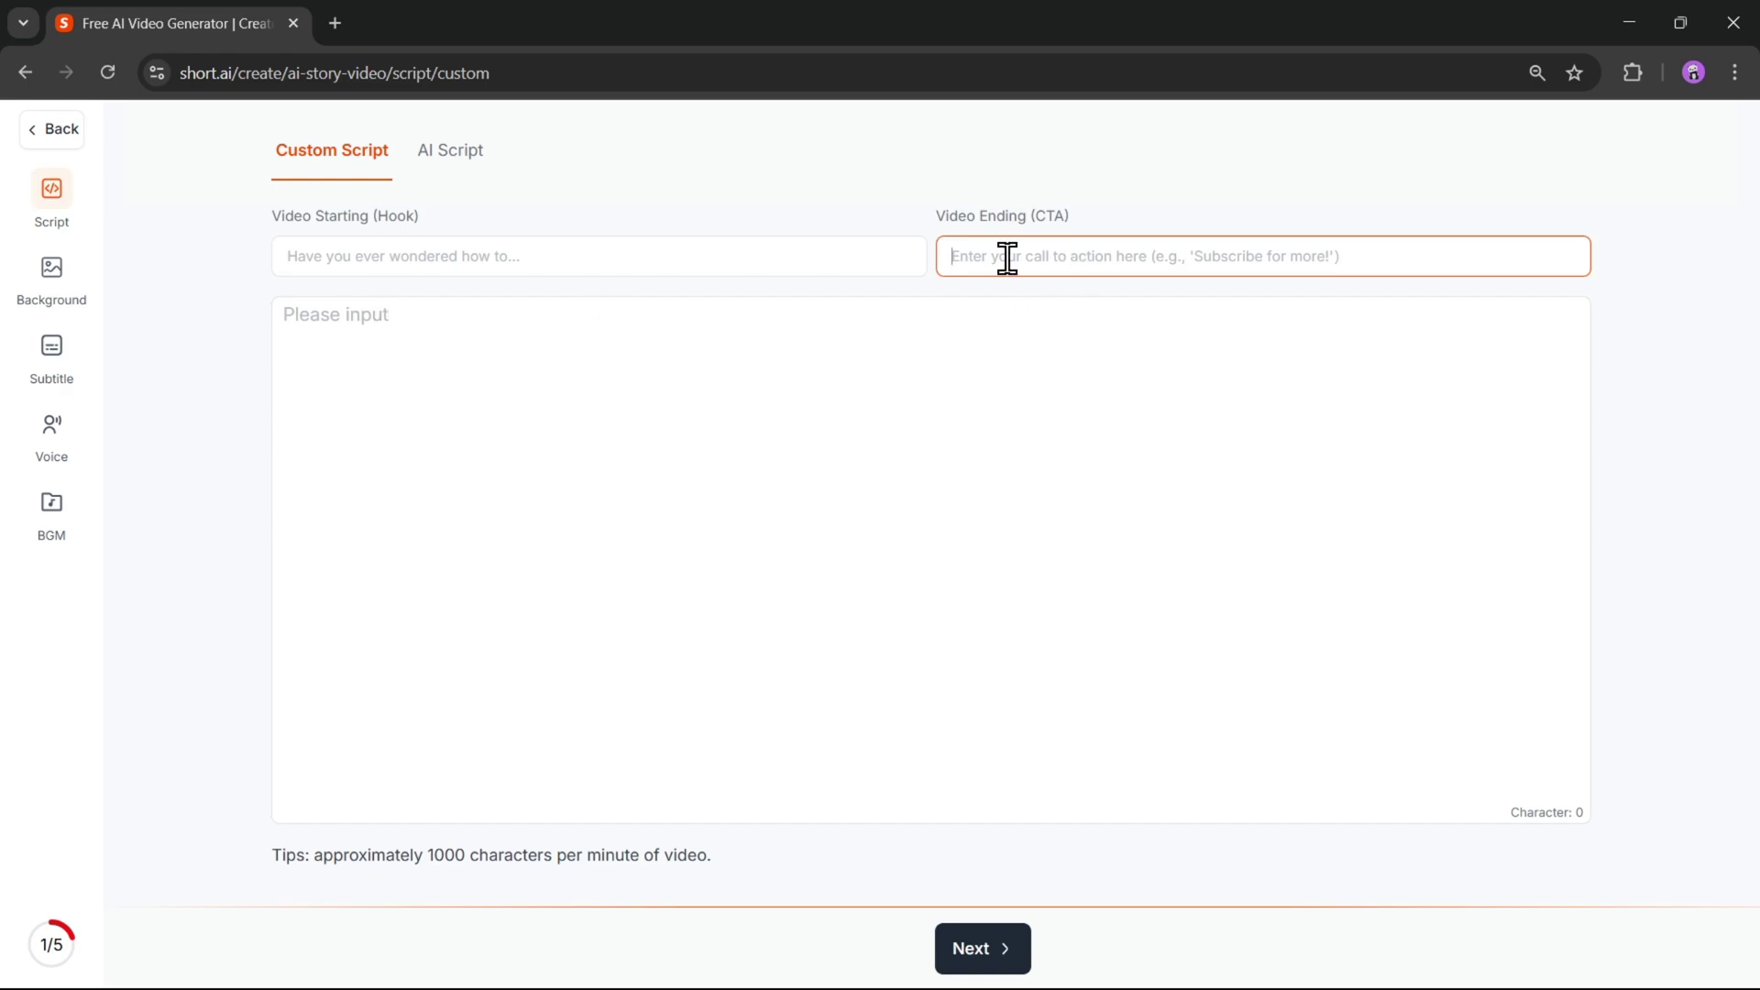
click(376, 352)
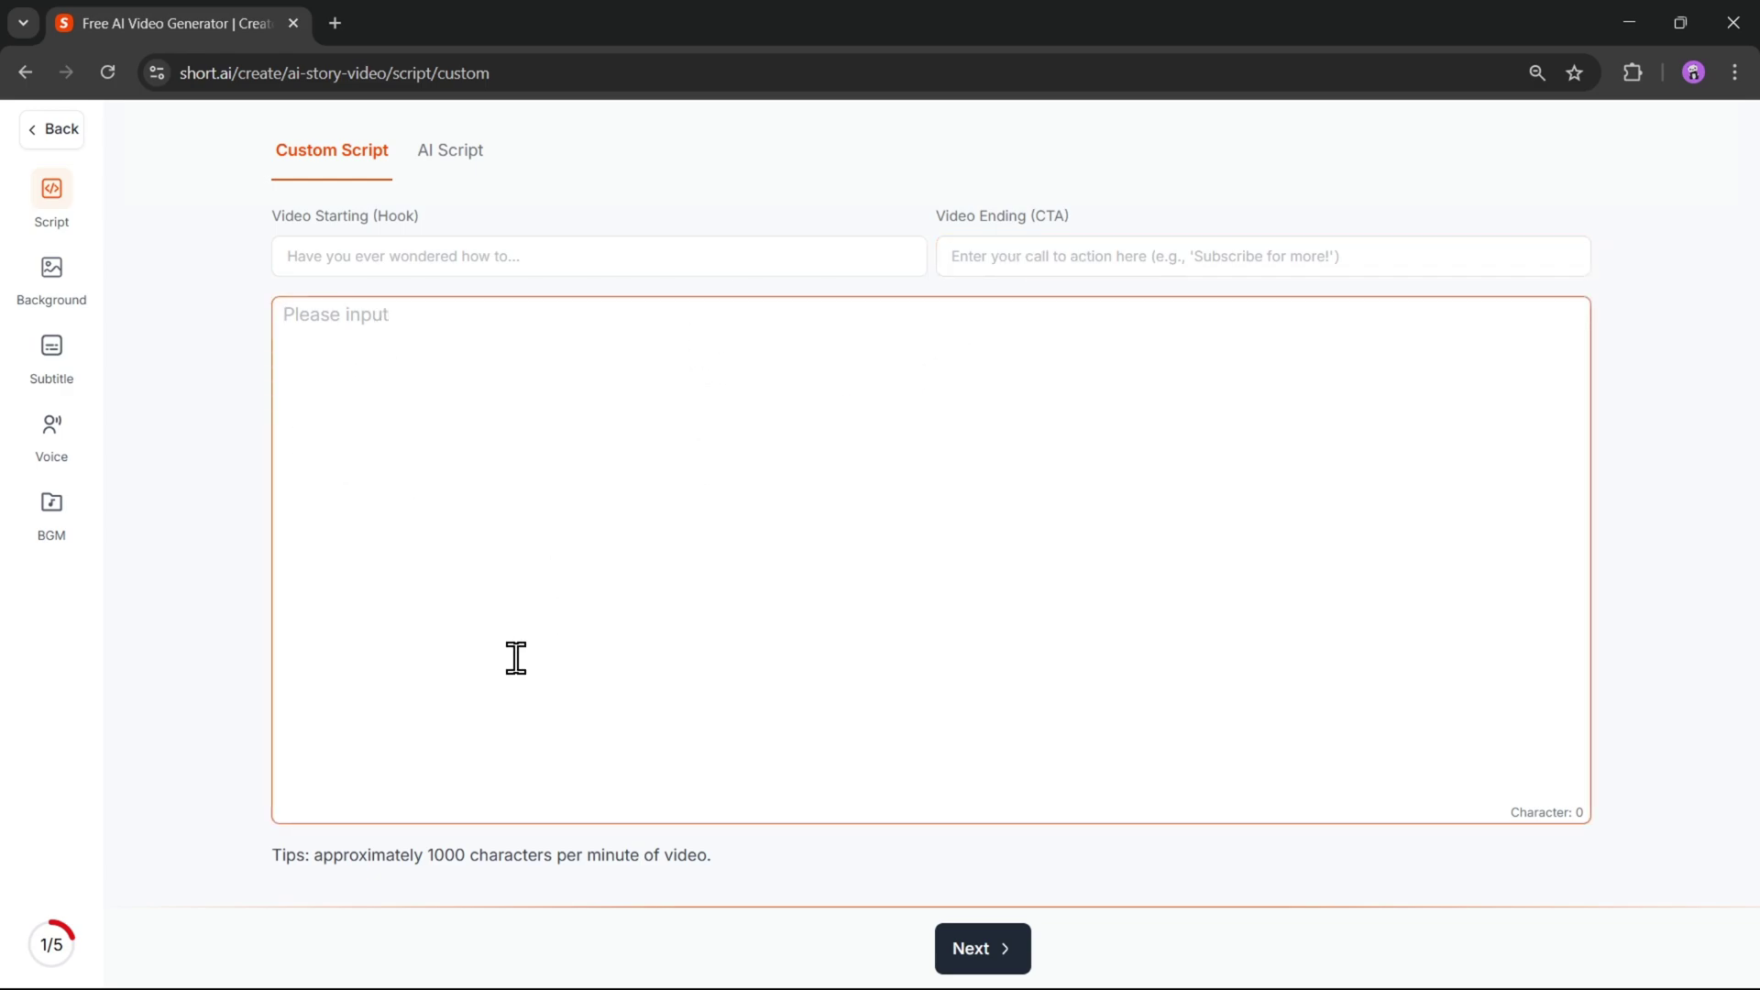
click(456, 171)
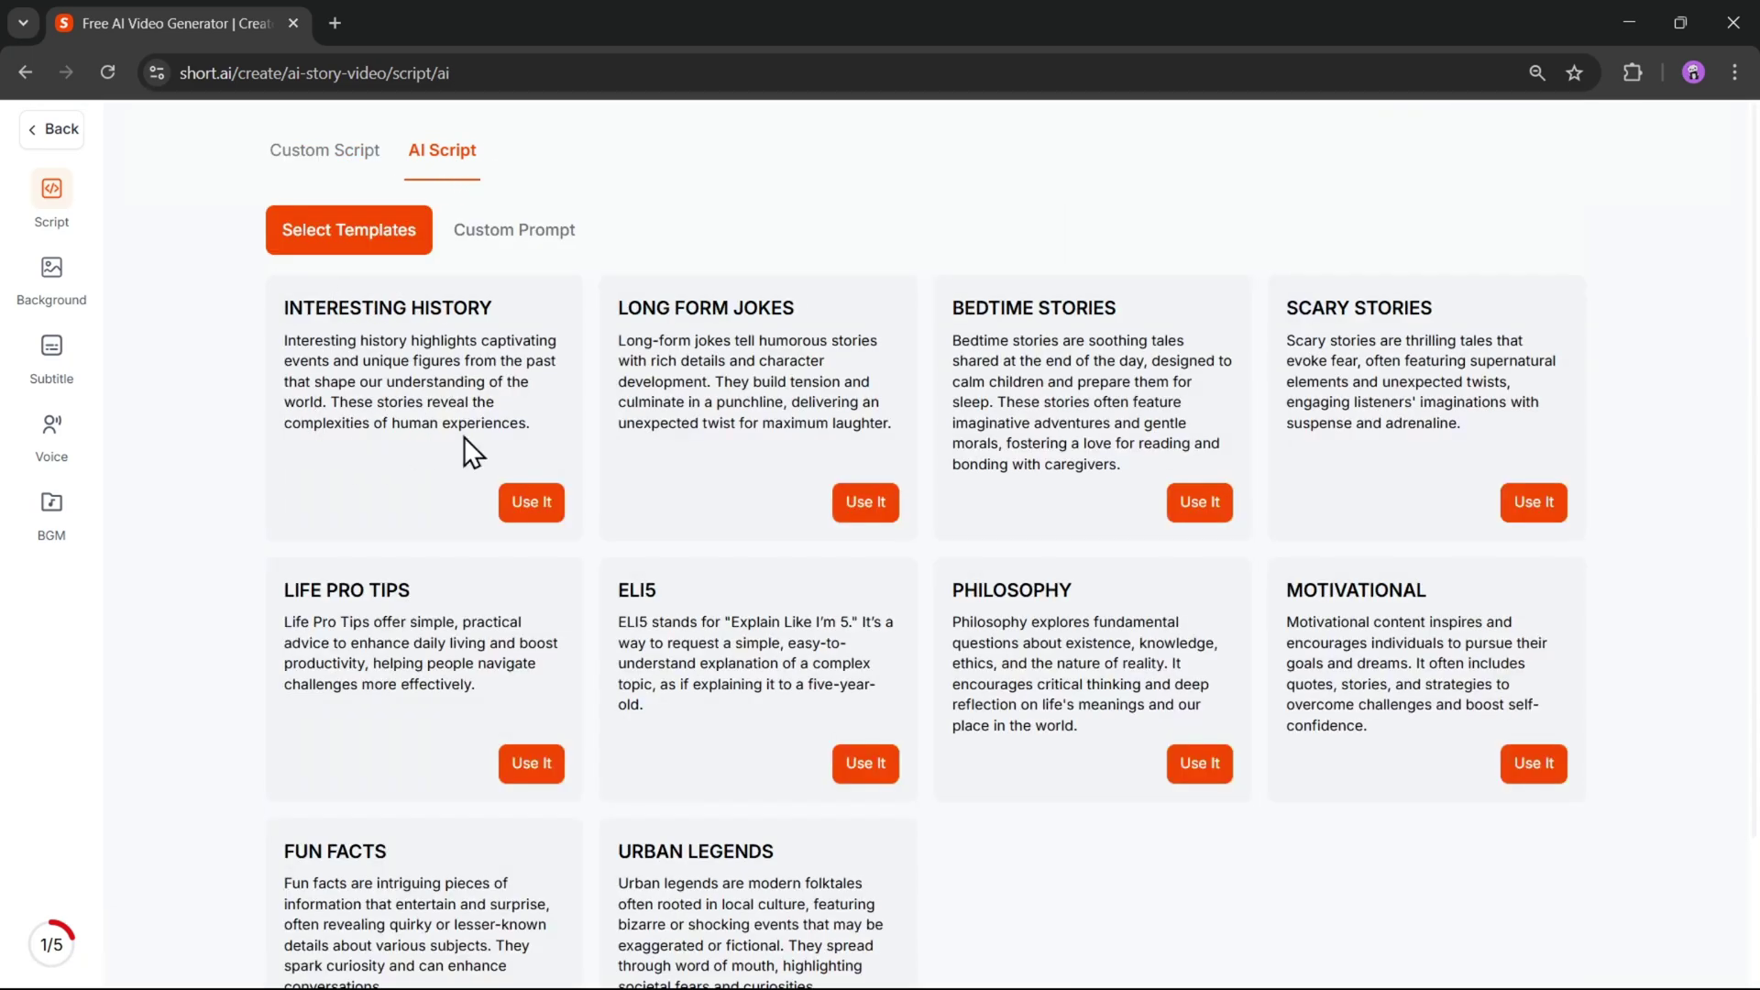
click(520, 232)
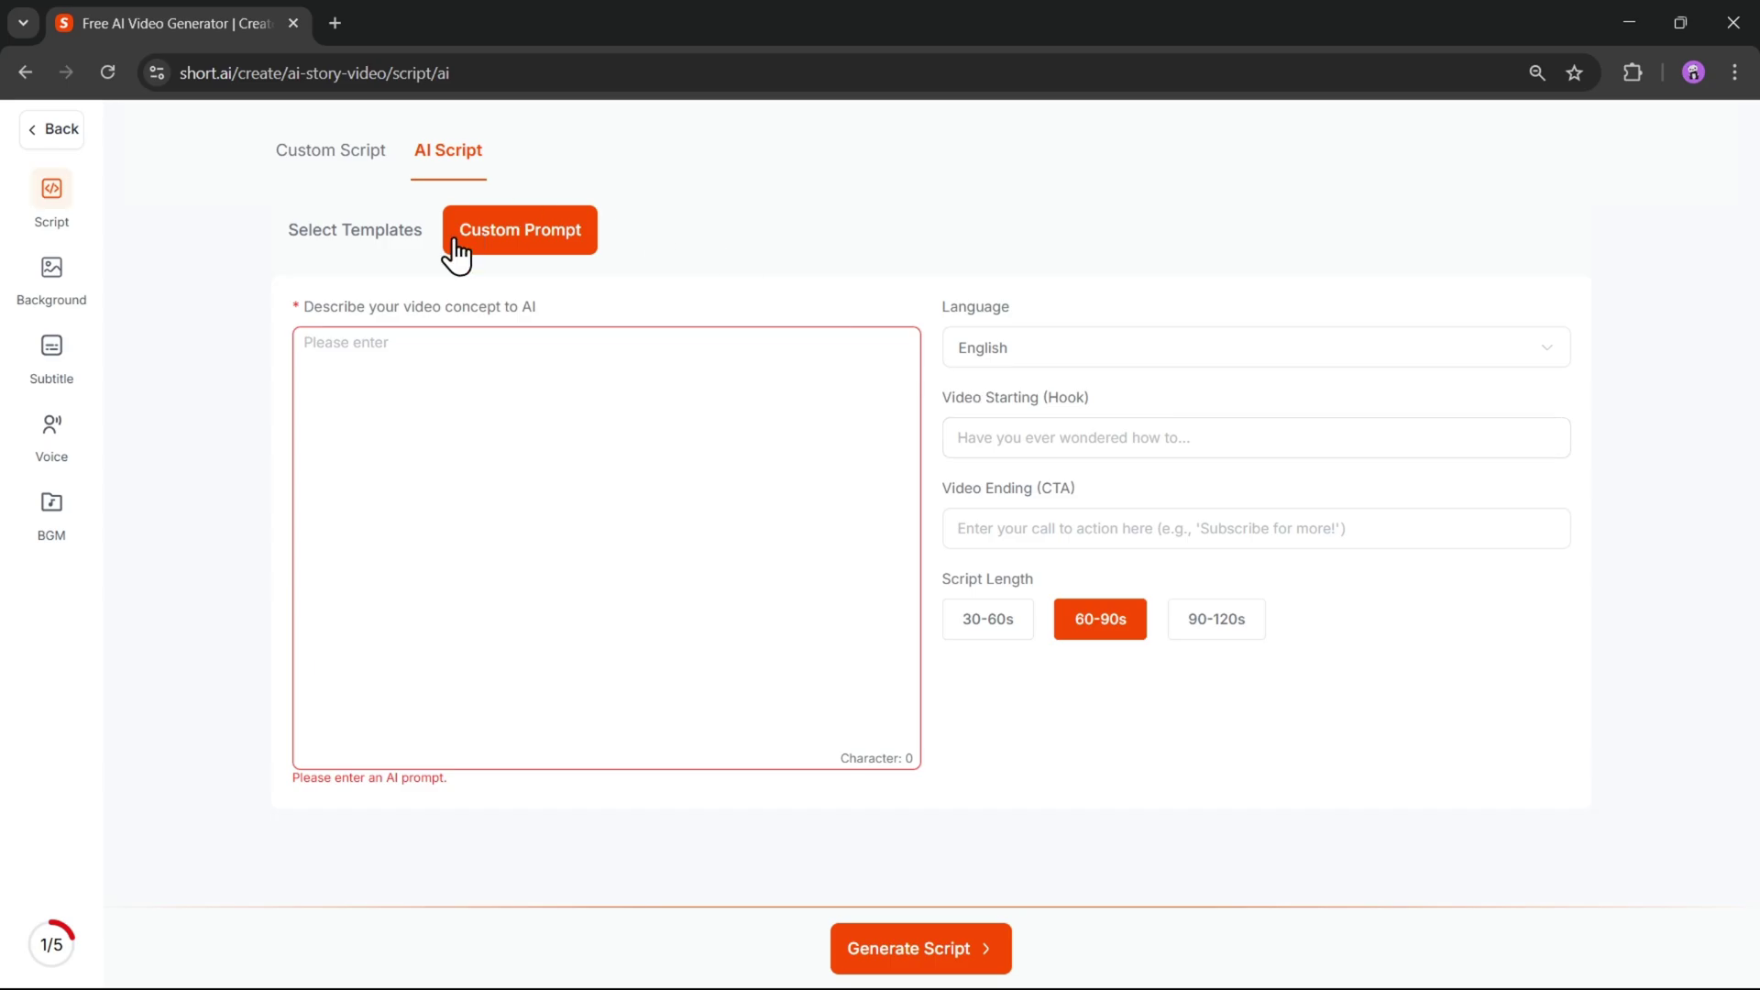
click(345, 237)
Generate a 30-60s English sushi-history script from the Fun Facts template
scroll(514, 642, down, 2)
click(536, 844)
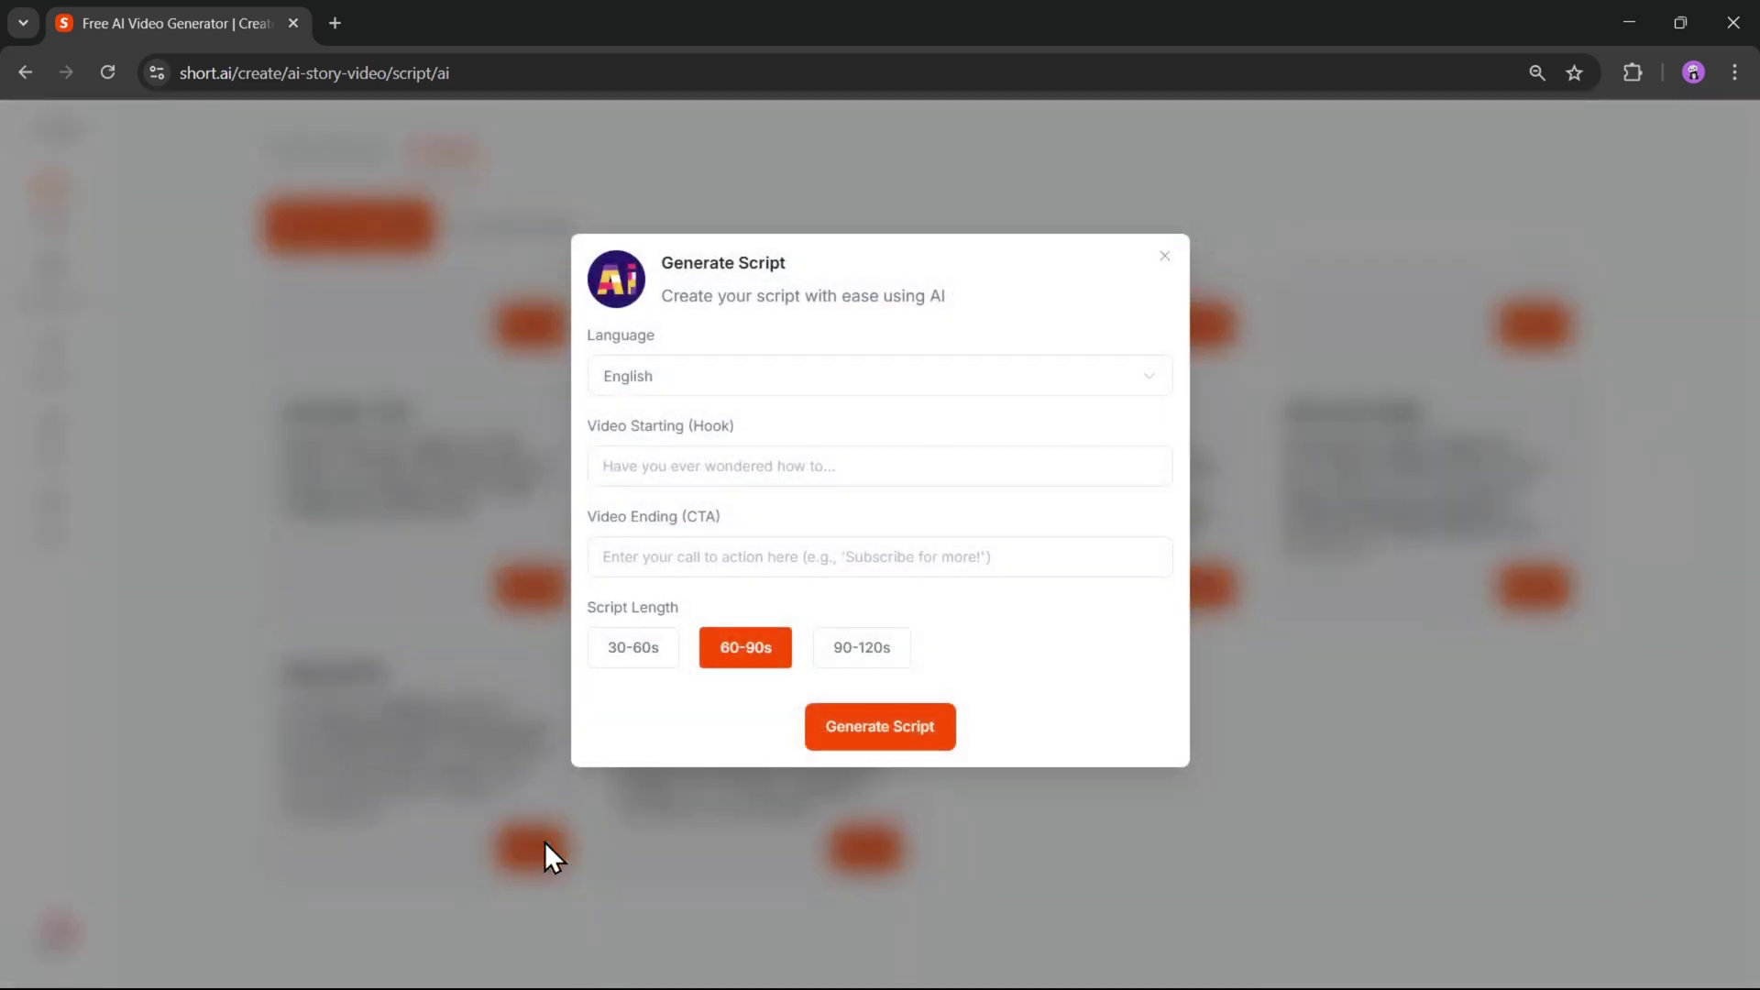
click(715, 376)
scroll(734, 596, down, 3)
click(716, 689)
click(865, 739)
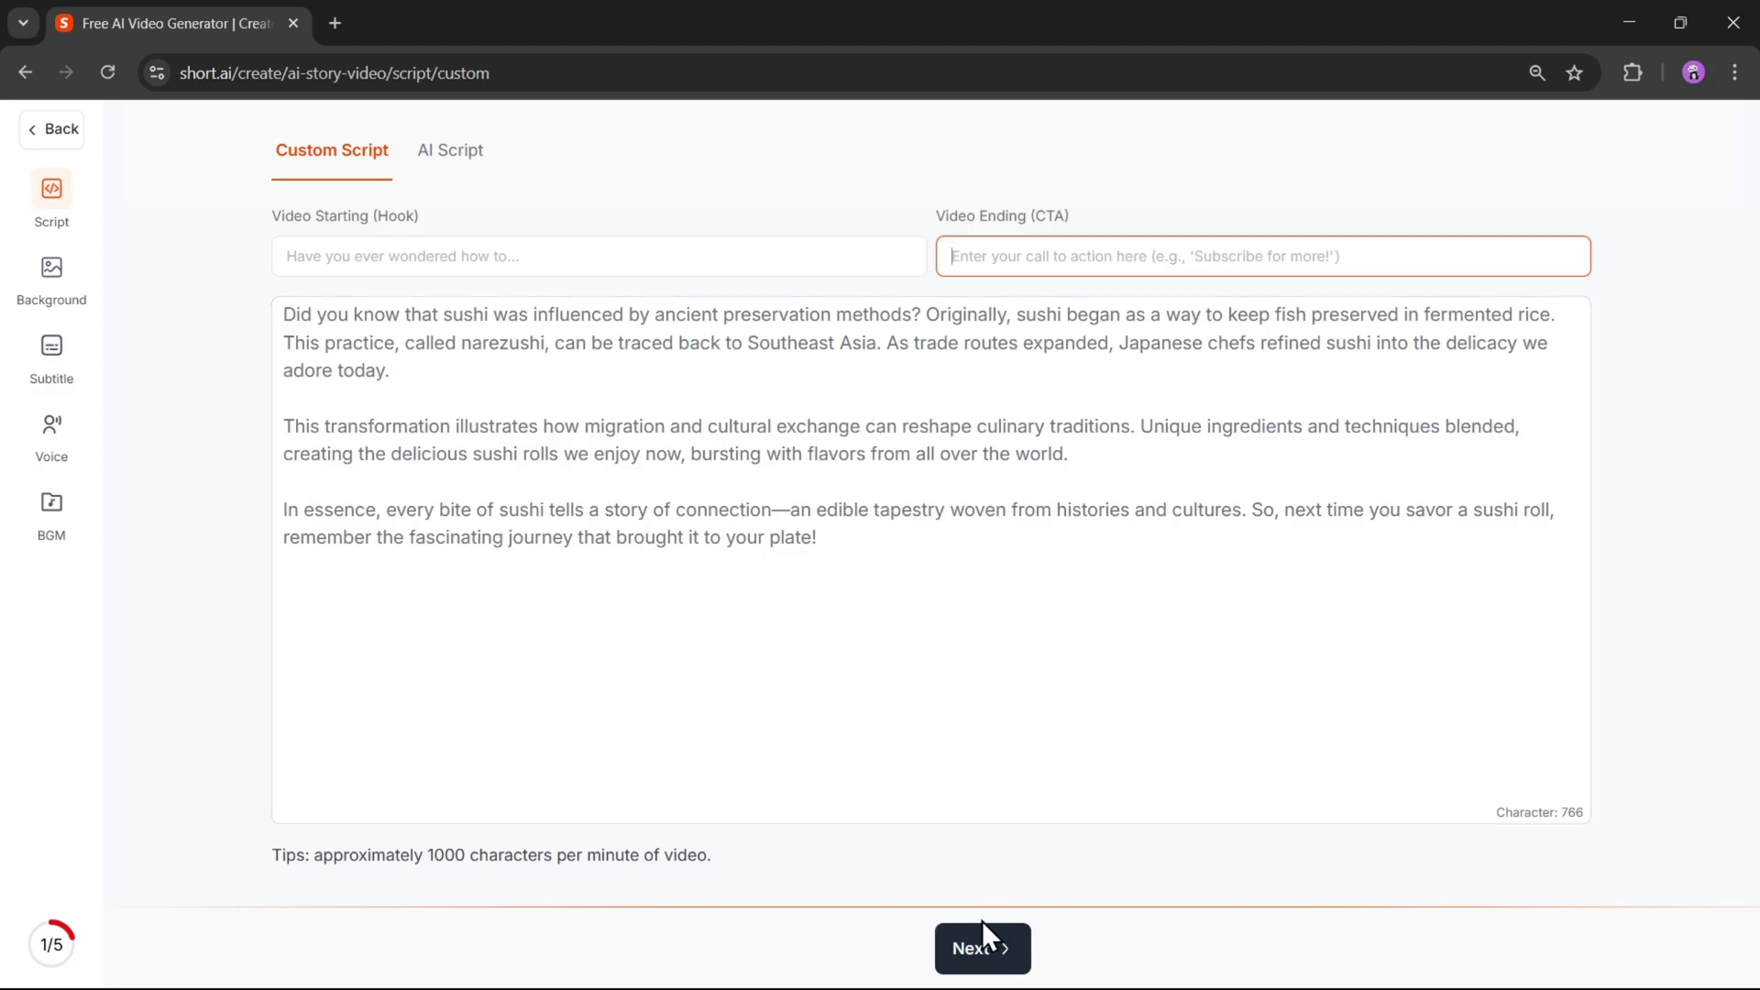
Keep the background style and pick the faded lowercase subtitle style
click(979, 948)
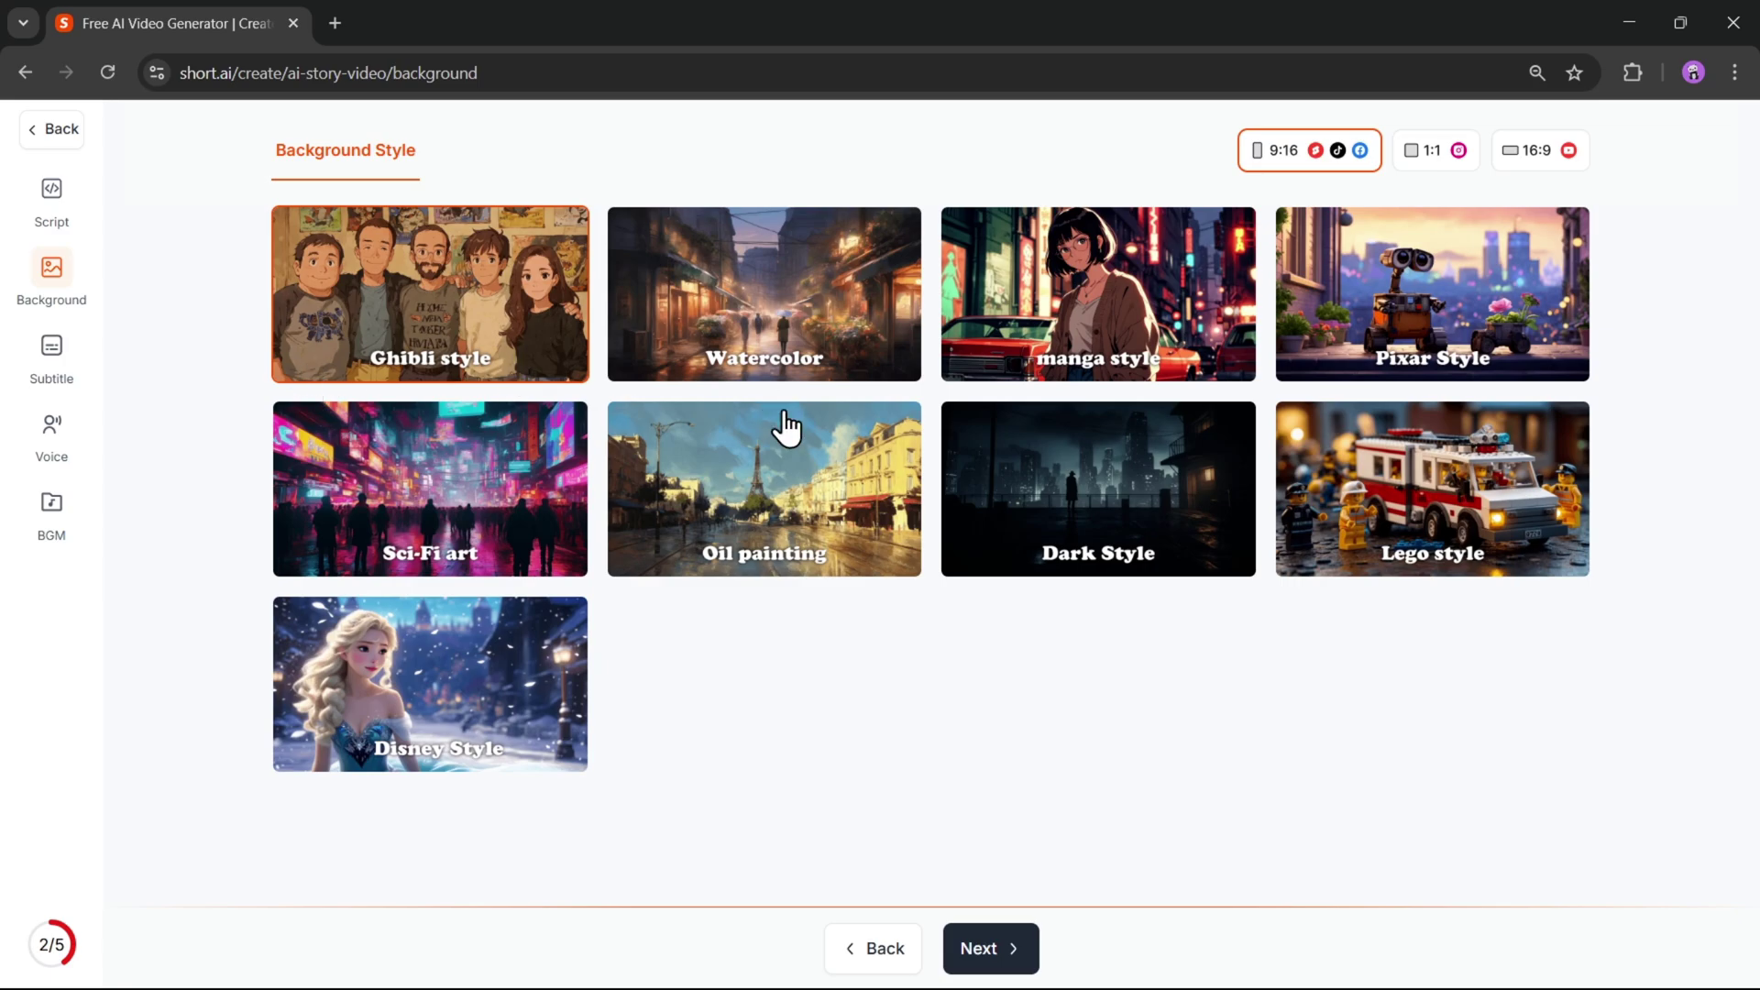
click(1034, 954)
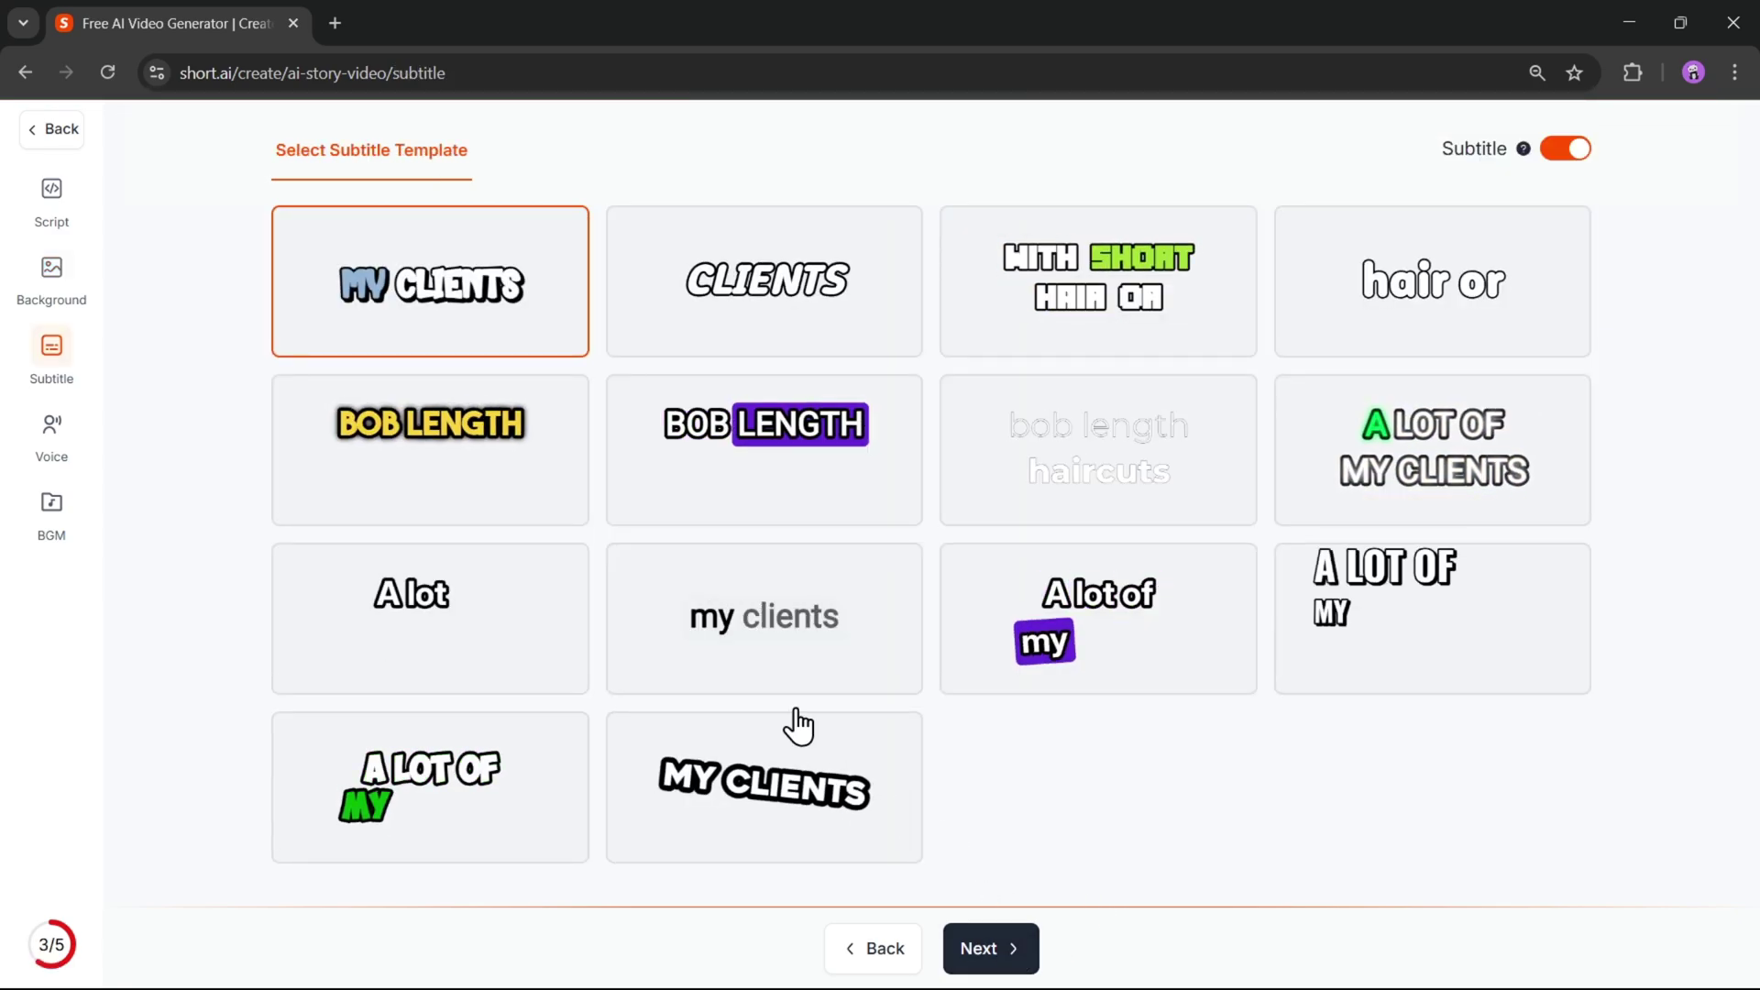
click(1140, 644)
click(990, 949)
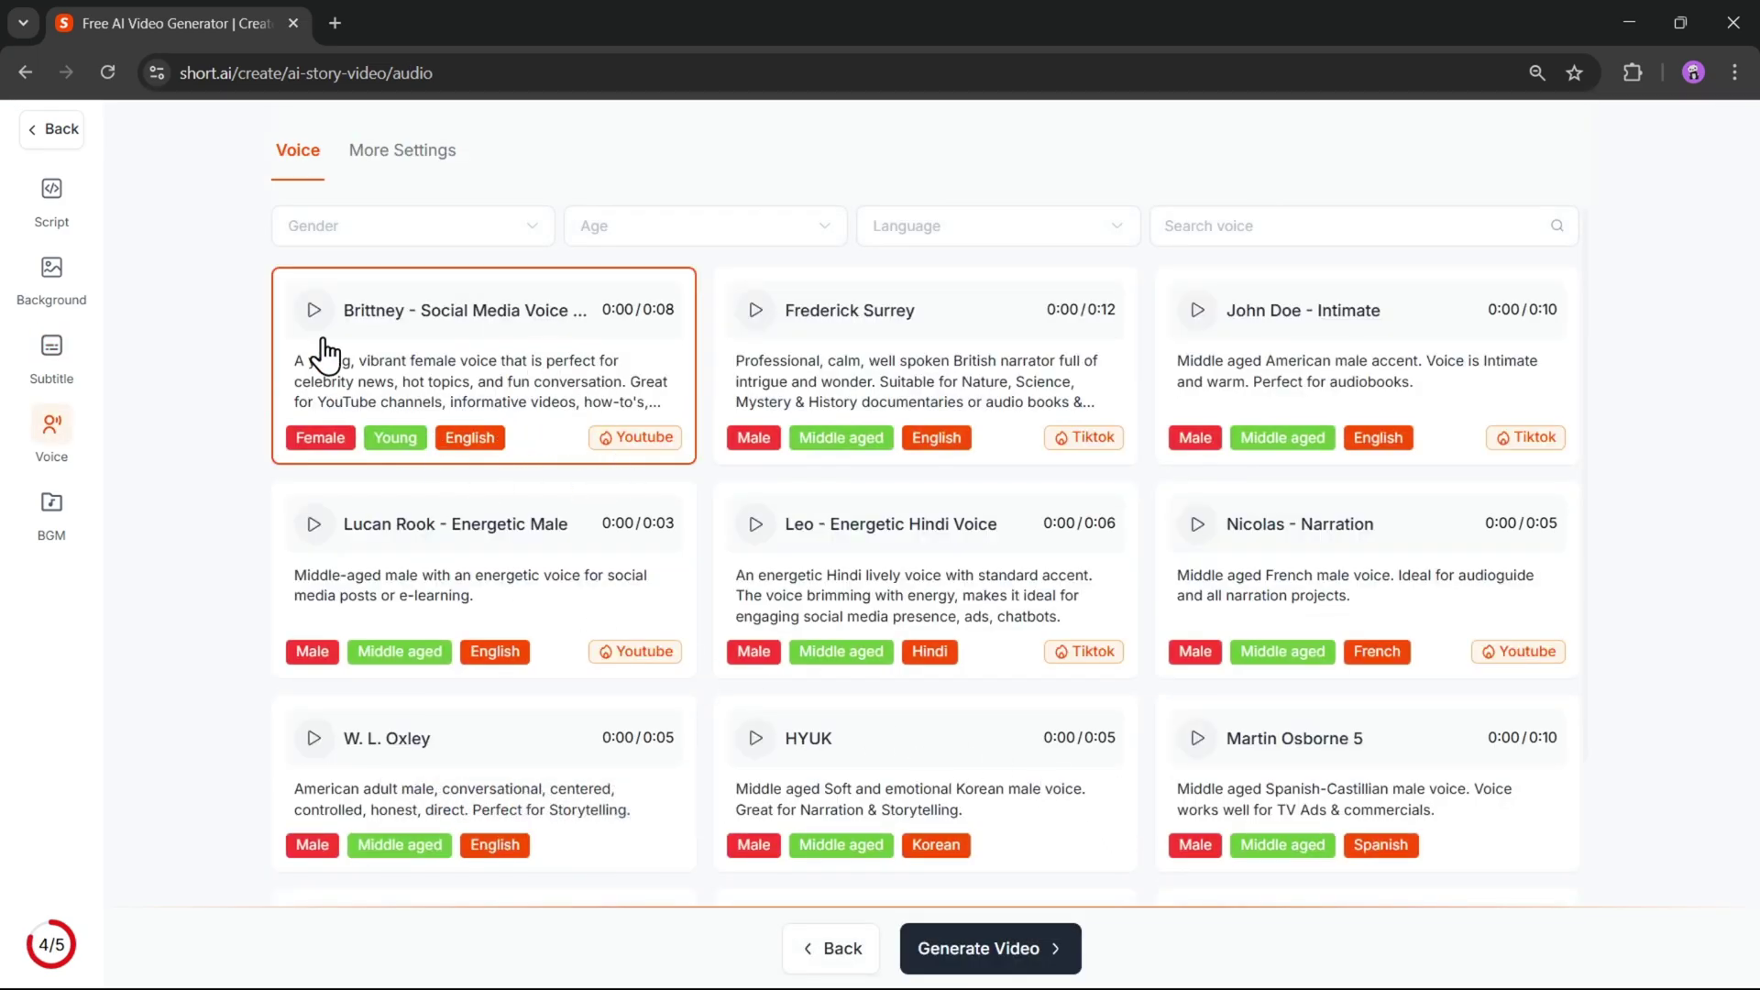
Filter narrator voices to Female, Young and English, then go to background music
click(476, 317)
click(744, 231)
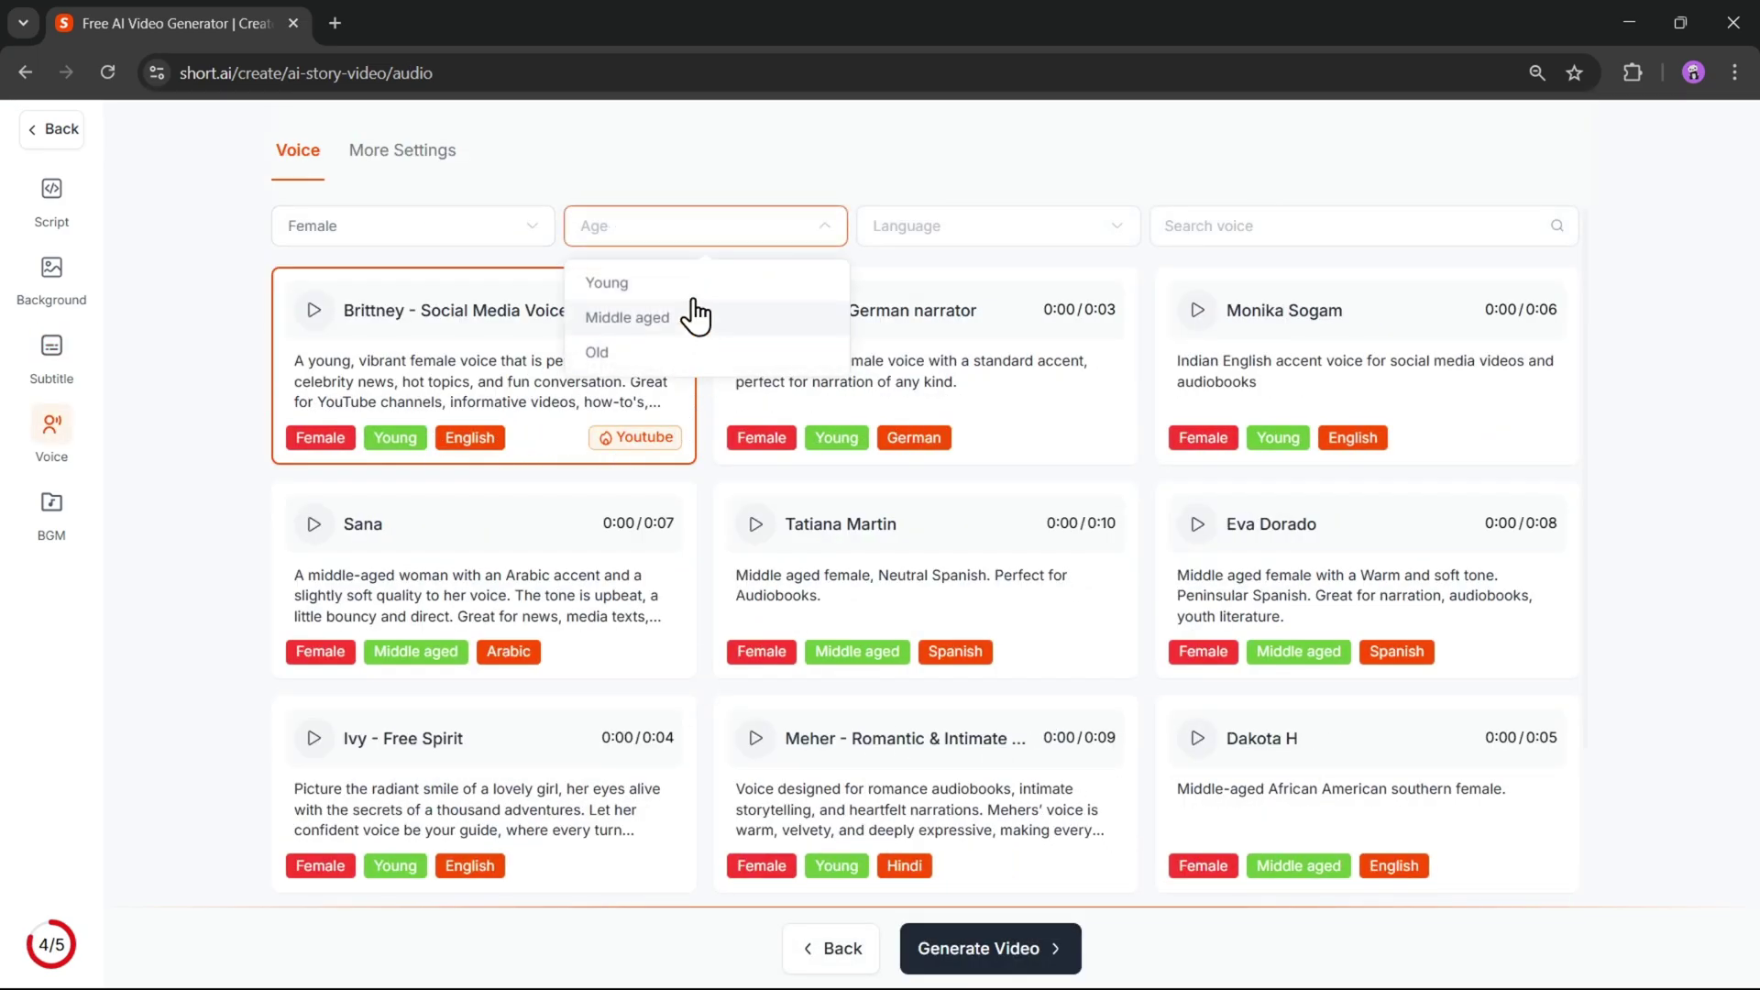
click(679, 285)
click(1014, 235)
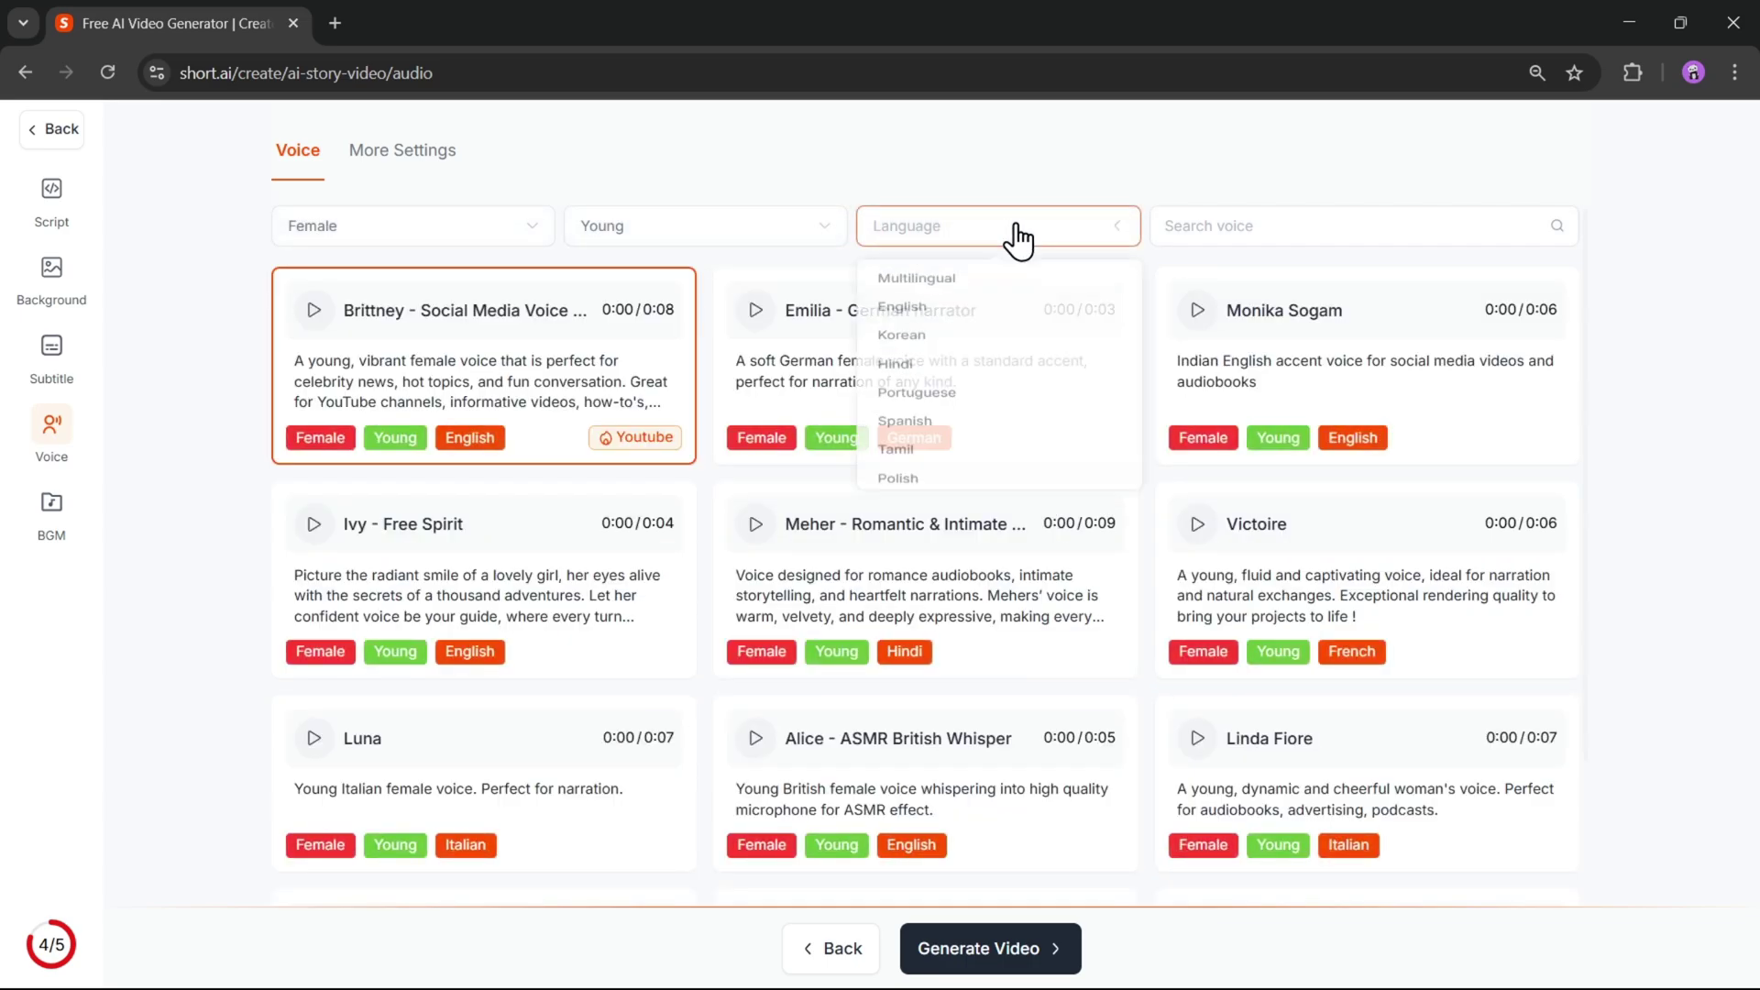
click(921, 303)
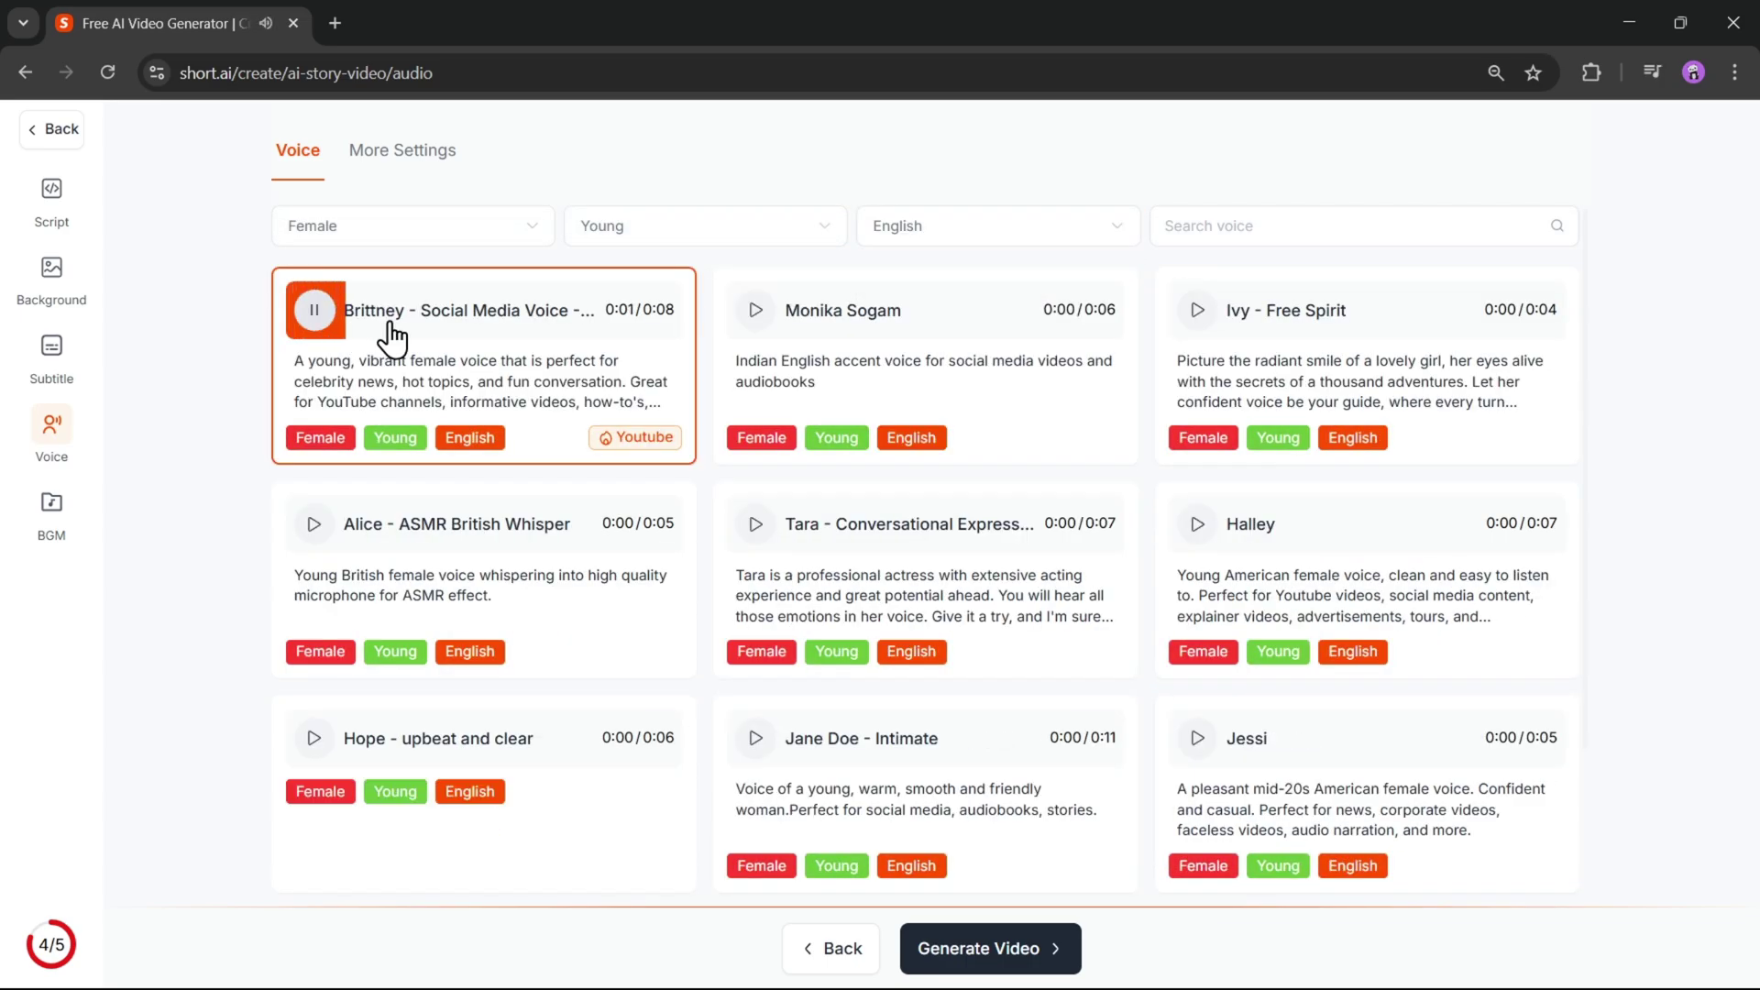
click(389, 162)
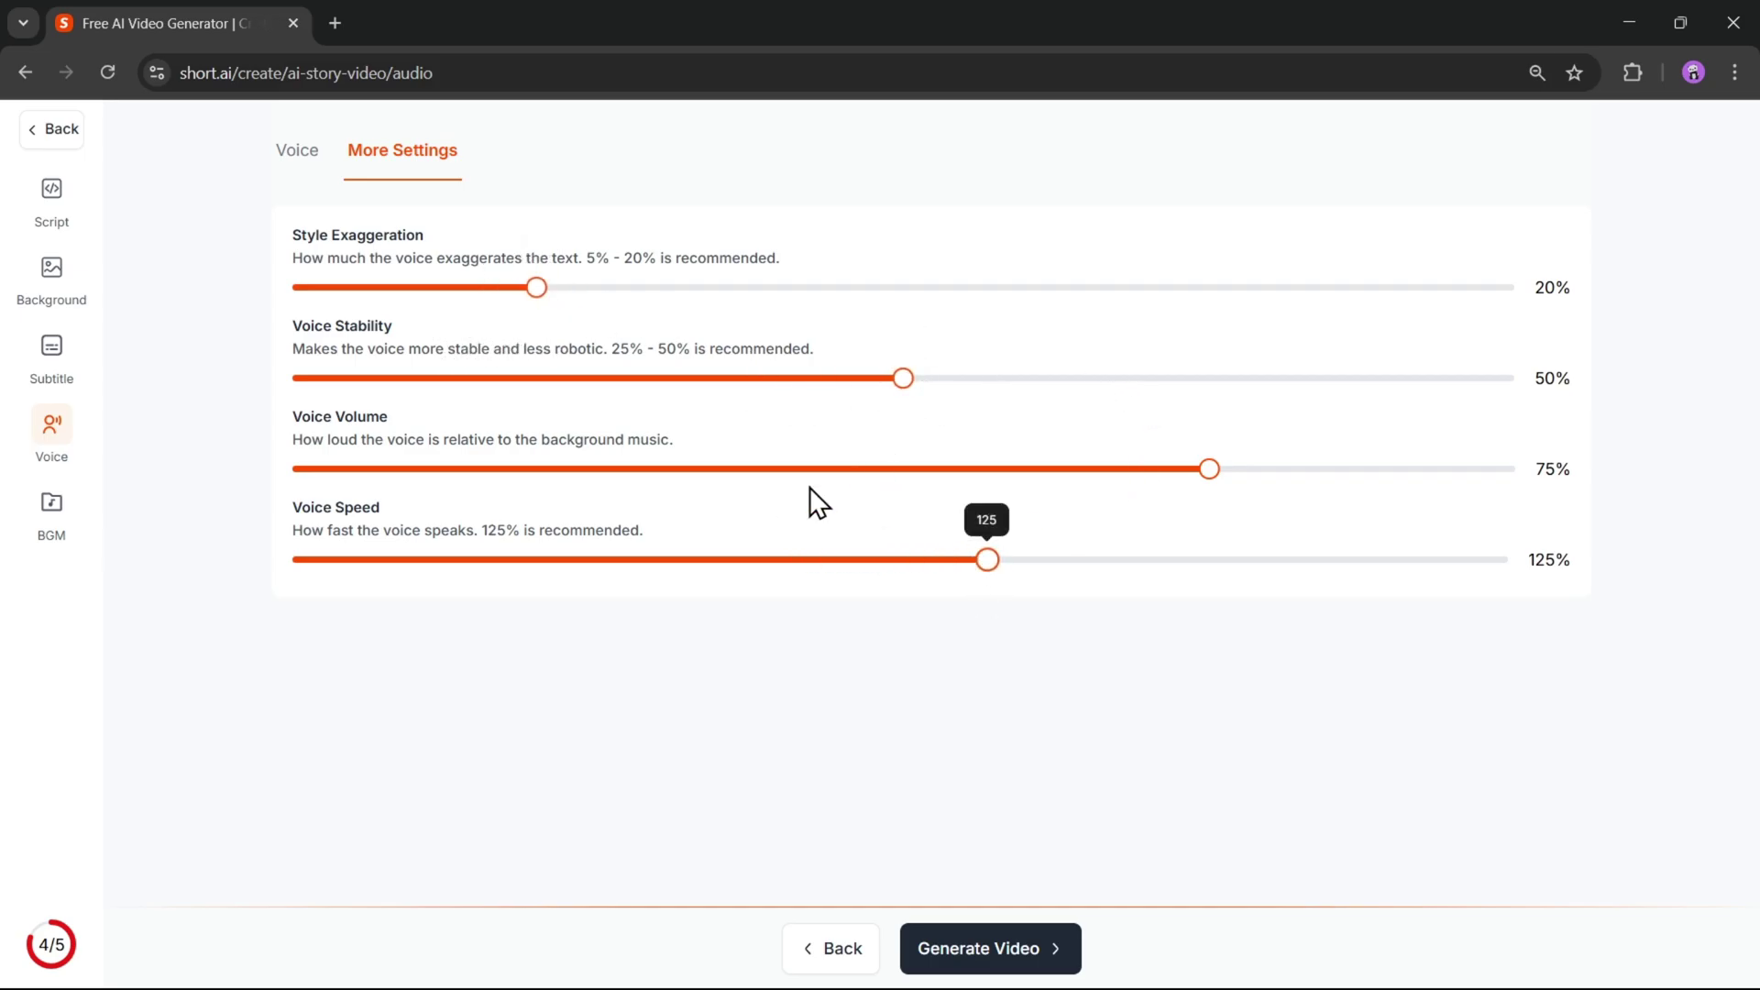
click(311, 152)
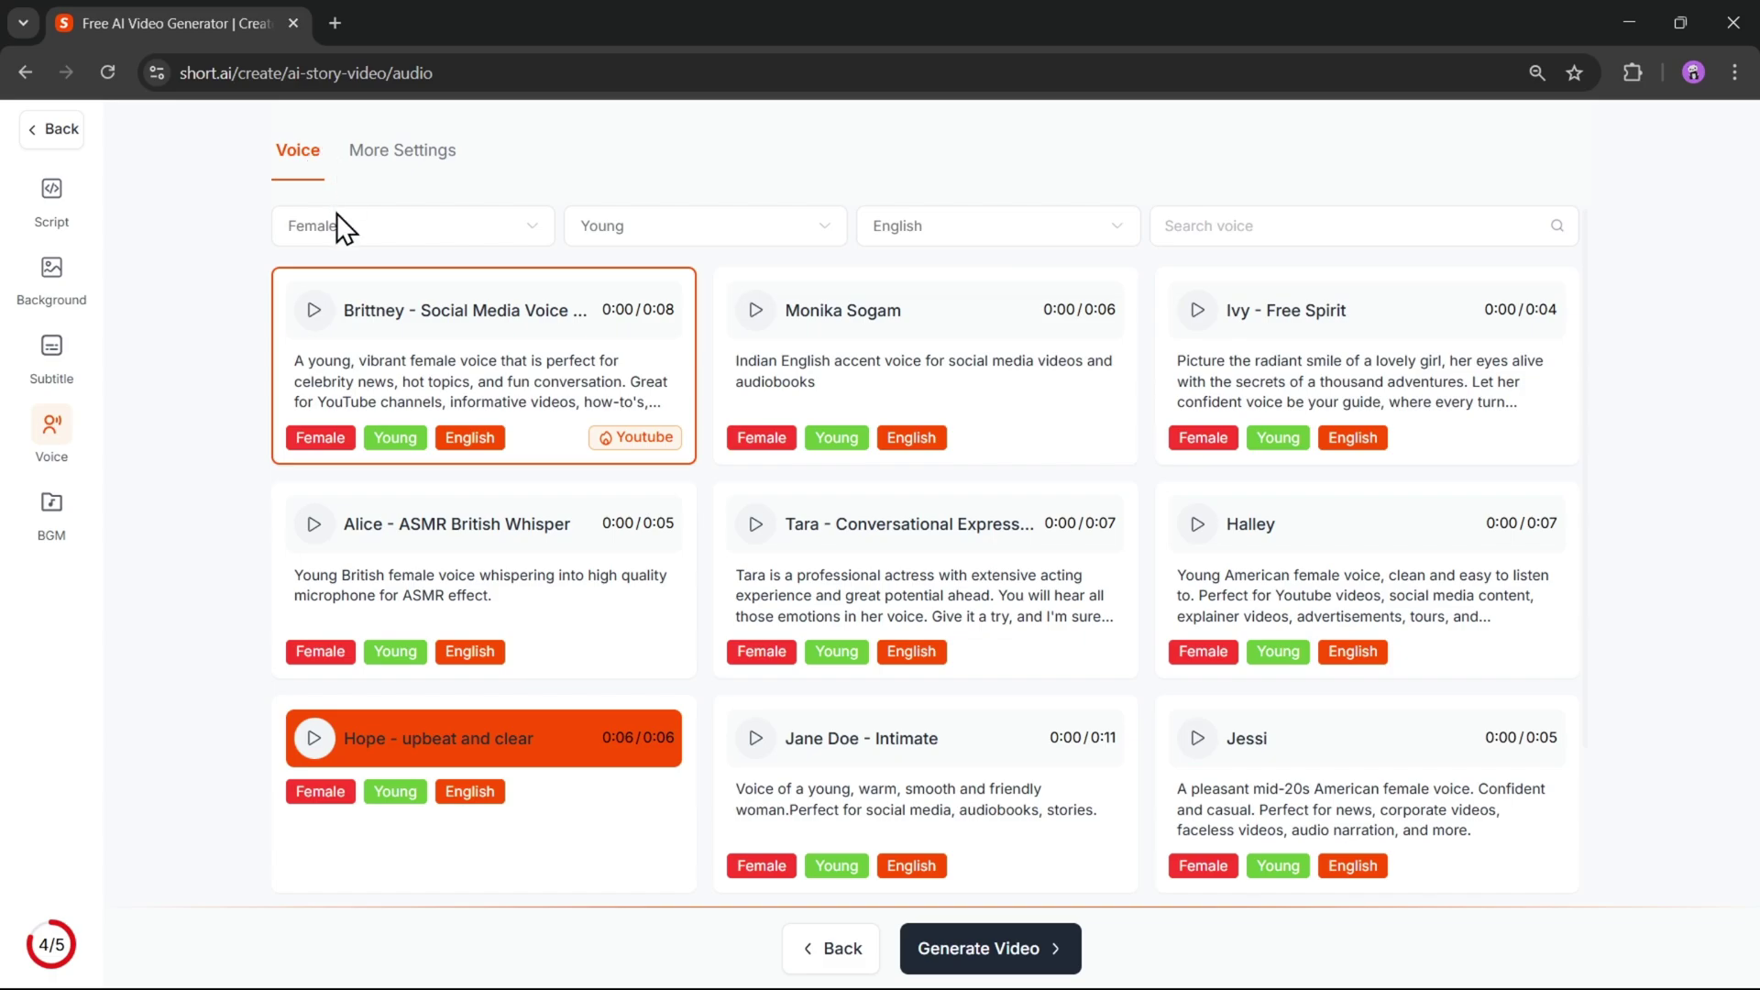
click(52, 508)
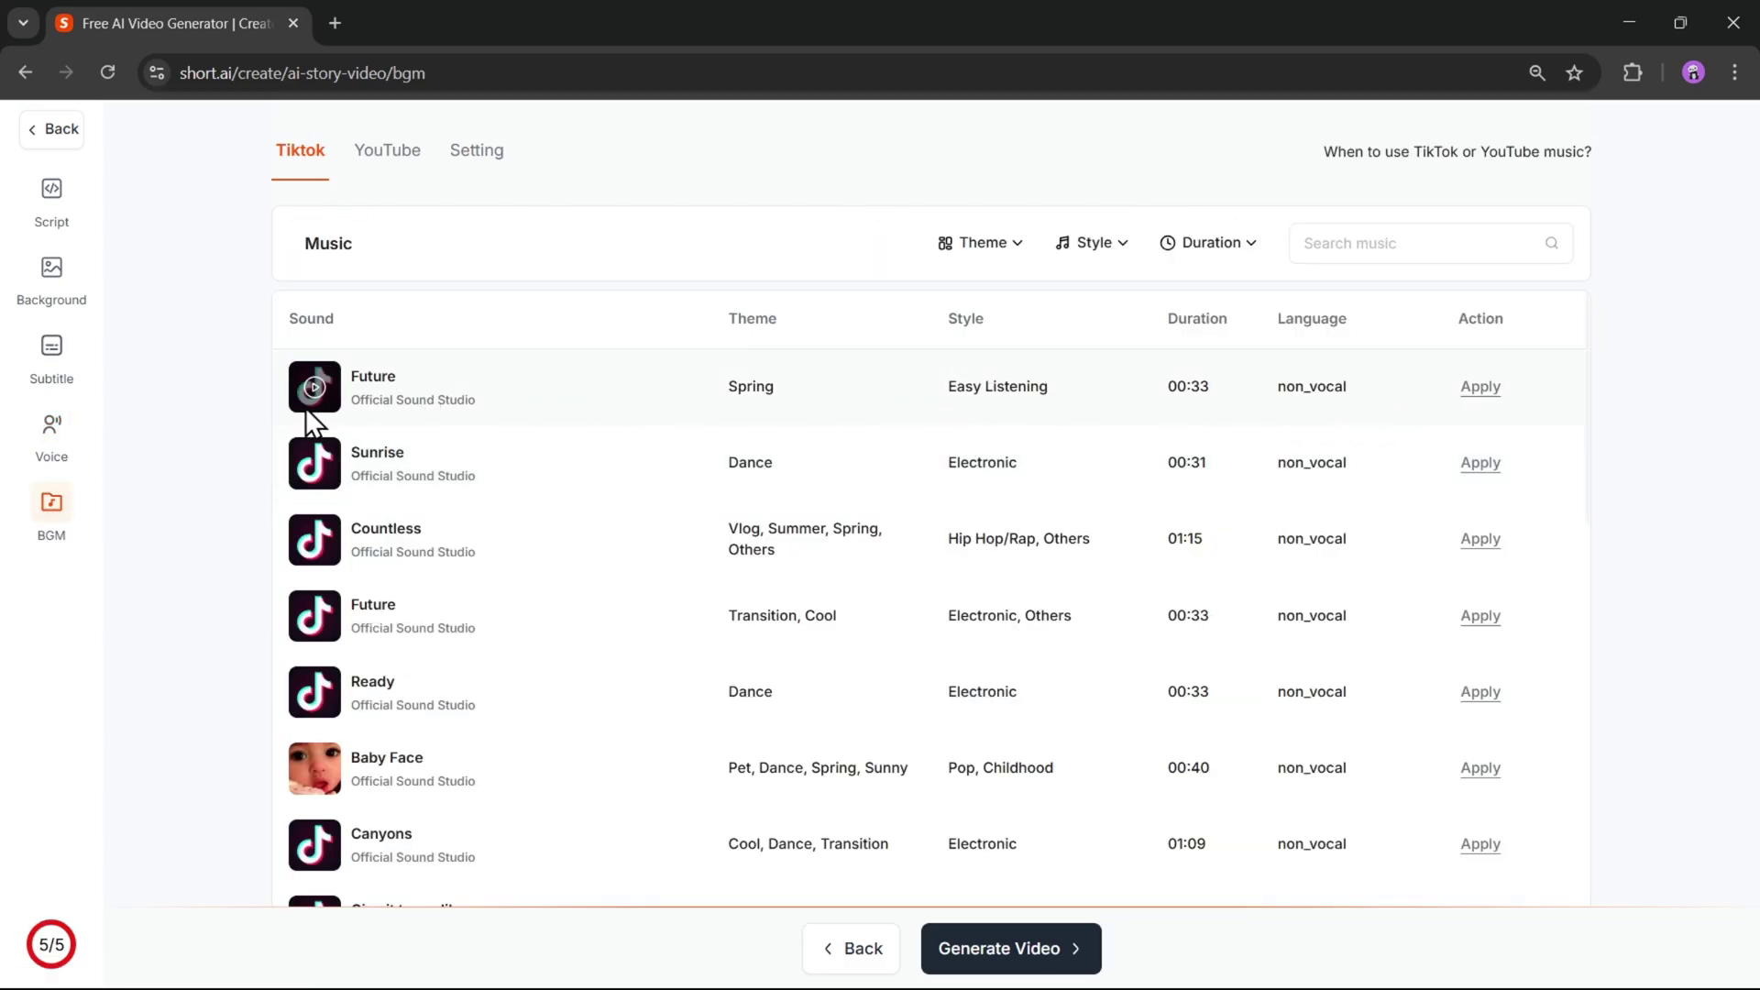
Use Taverna Mystica from the YouTube library at 5% volume and generate the video
click(315, 463)
click(388, 154)
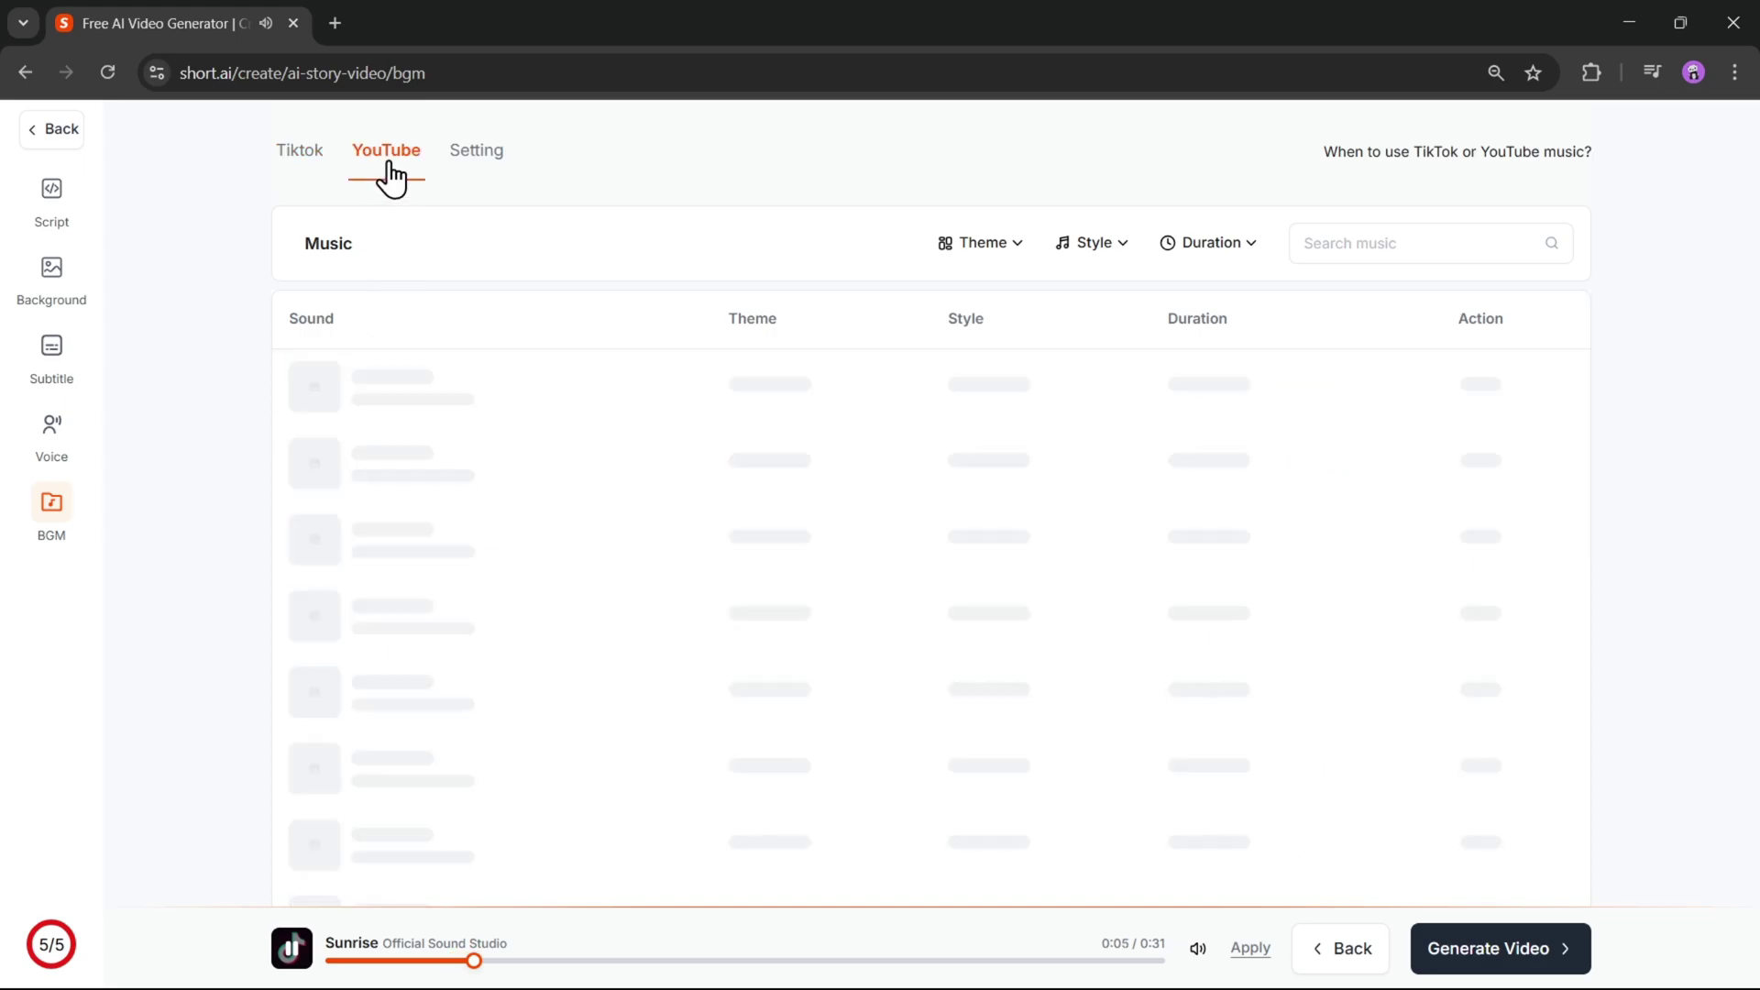
click(469, 155)
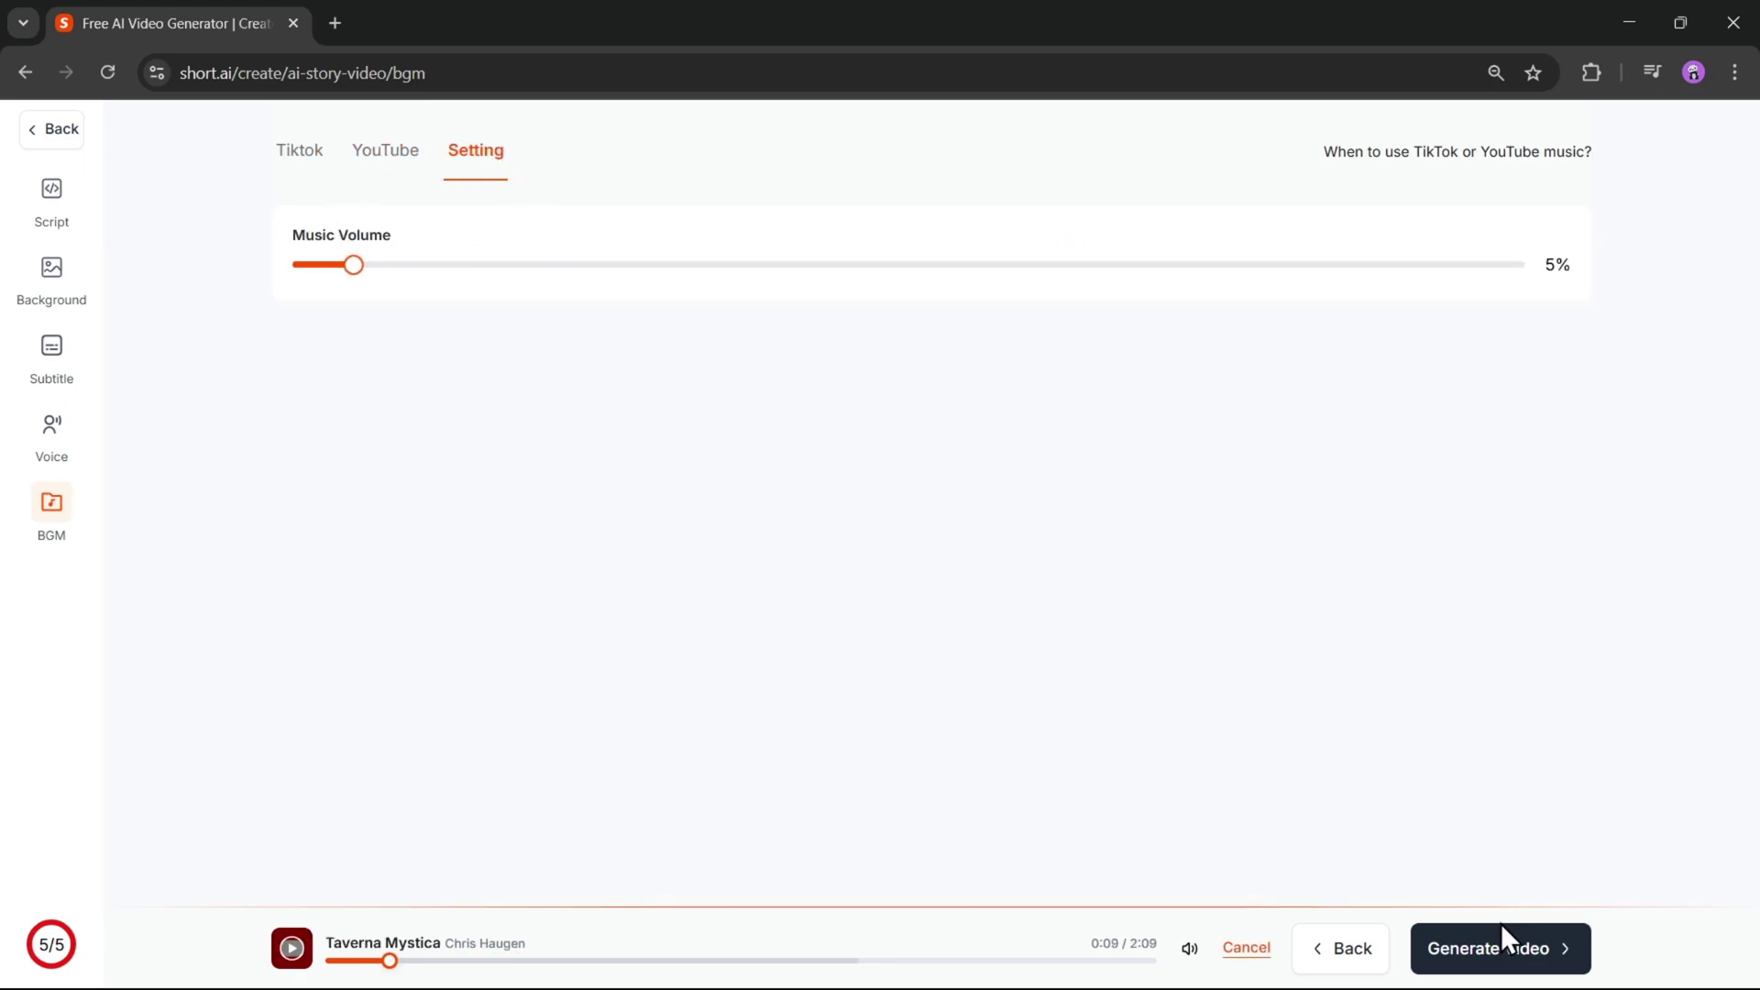
click(1500, 951)
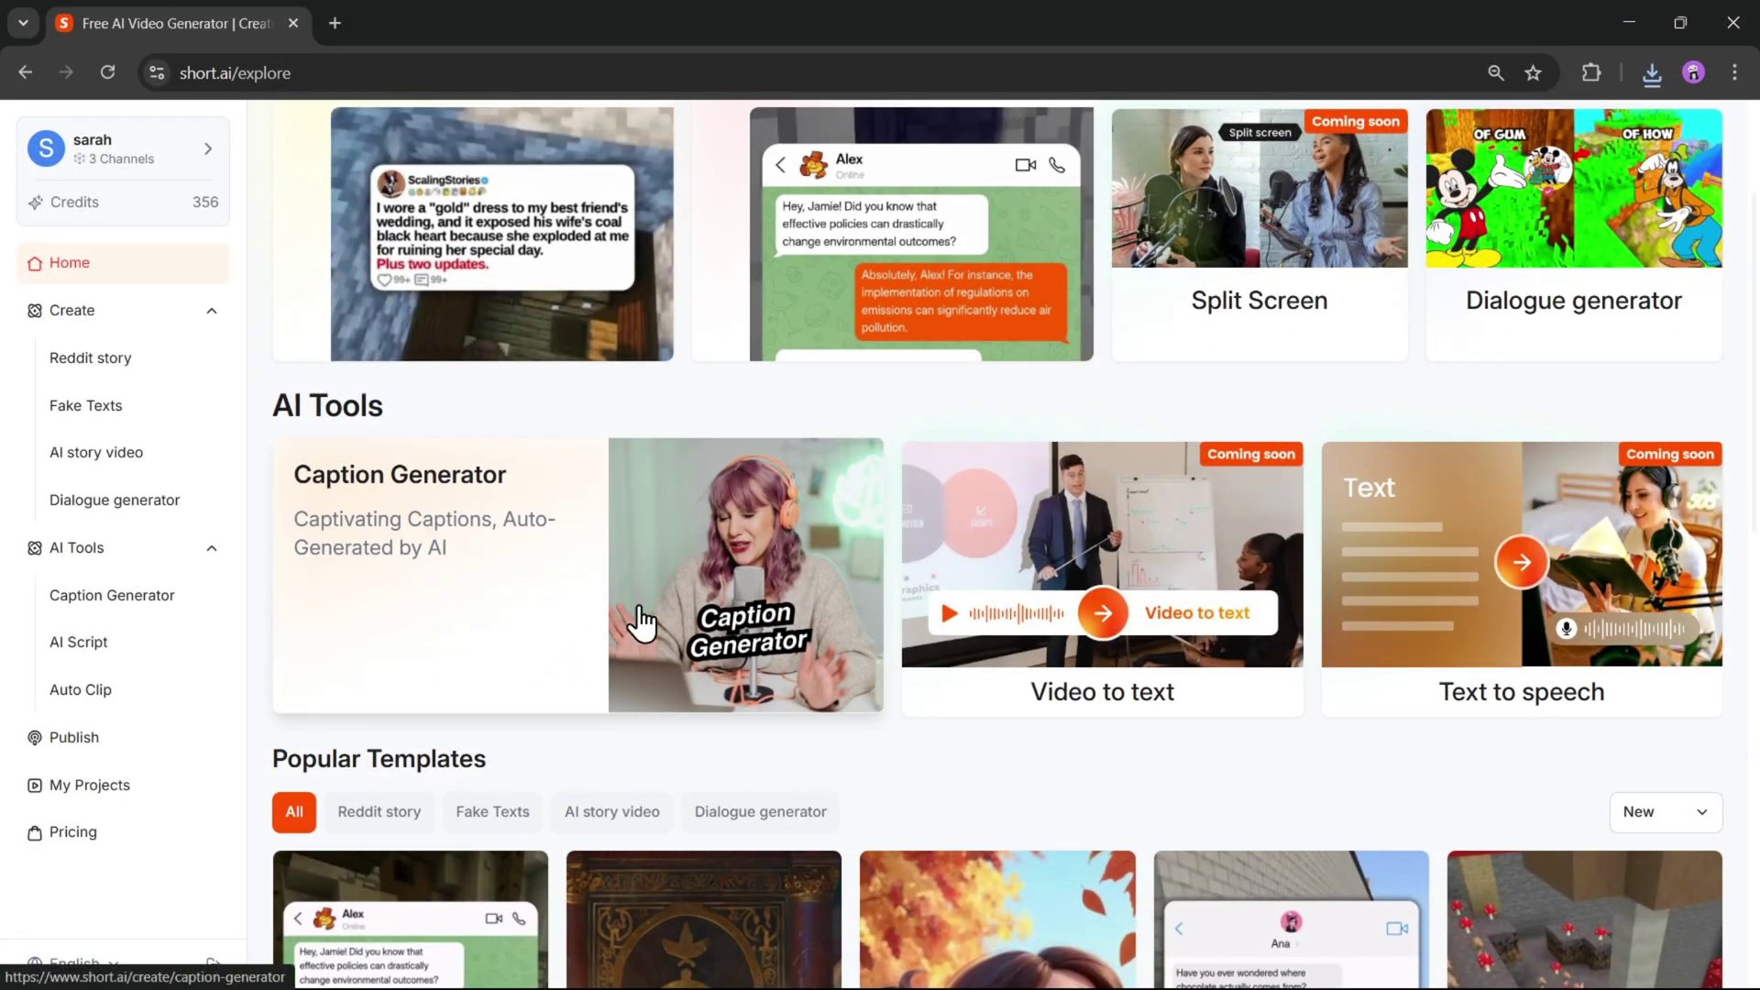
Open the Caption Generator and upload the RPCSX emulator video clip
click(500, 620)
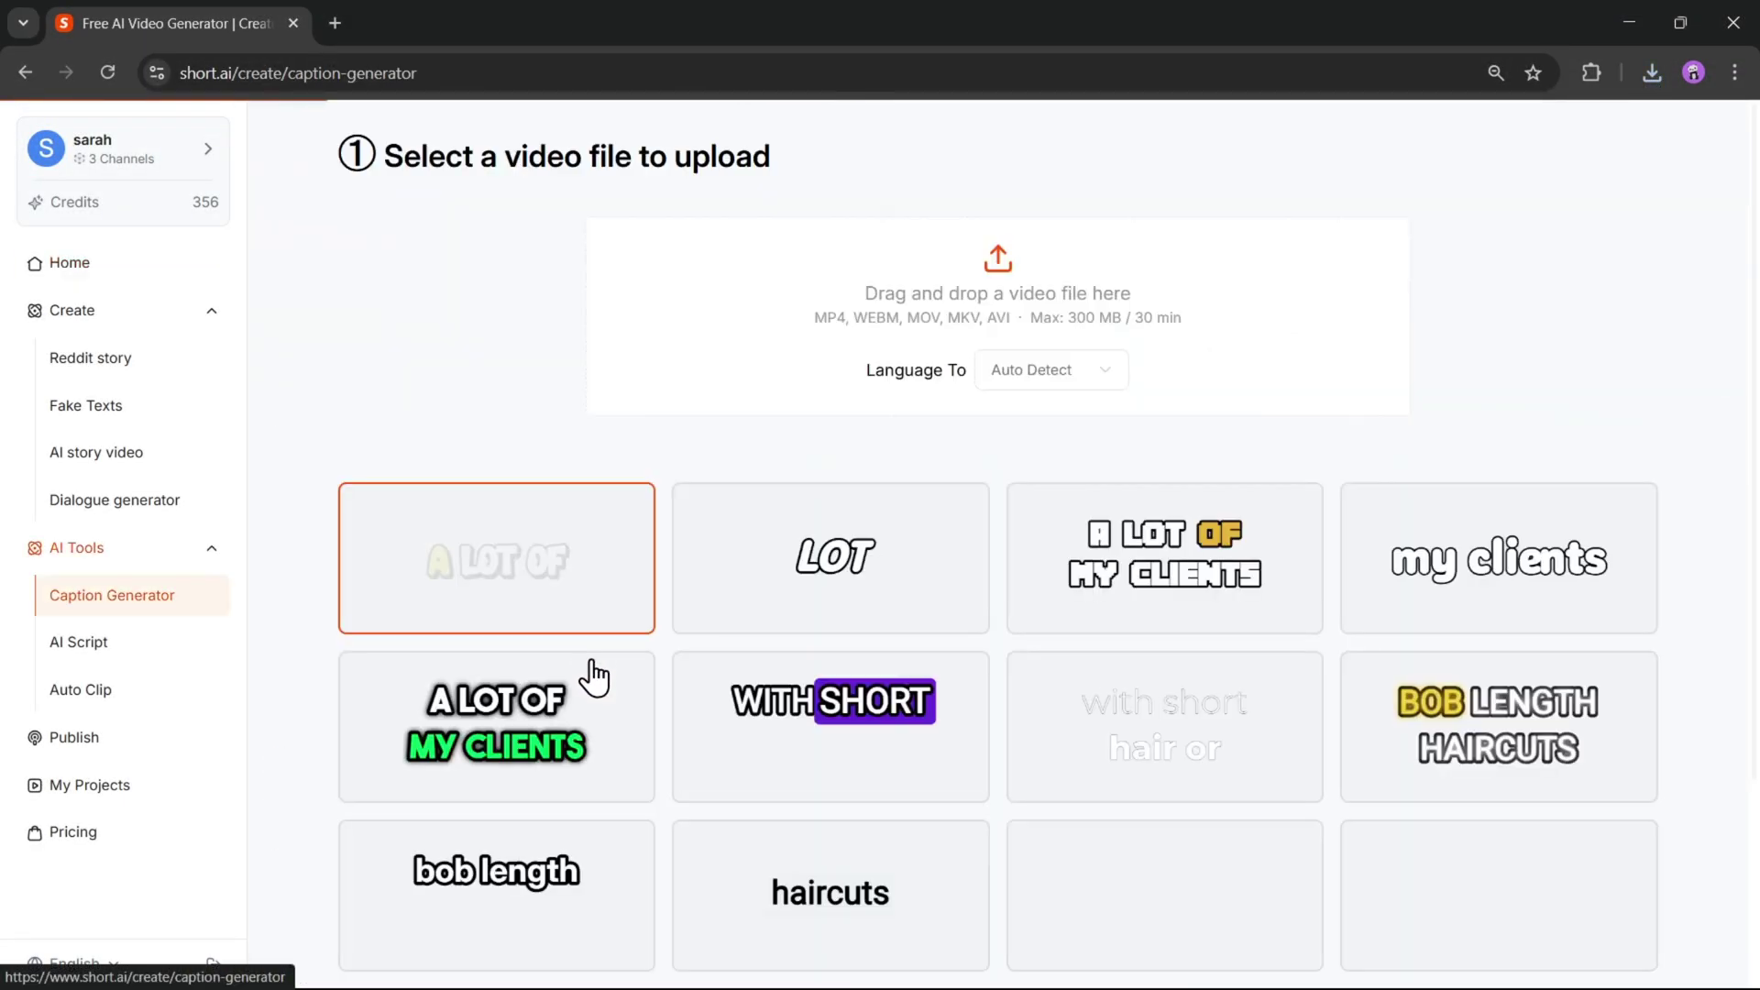
scroll(1053, 679, down, 3)
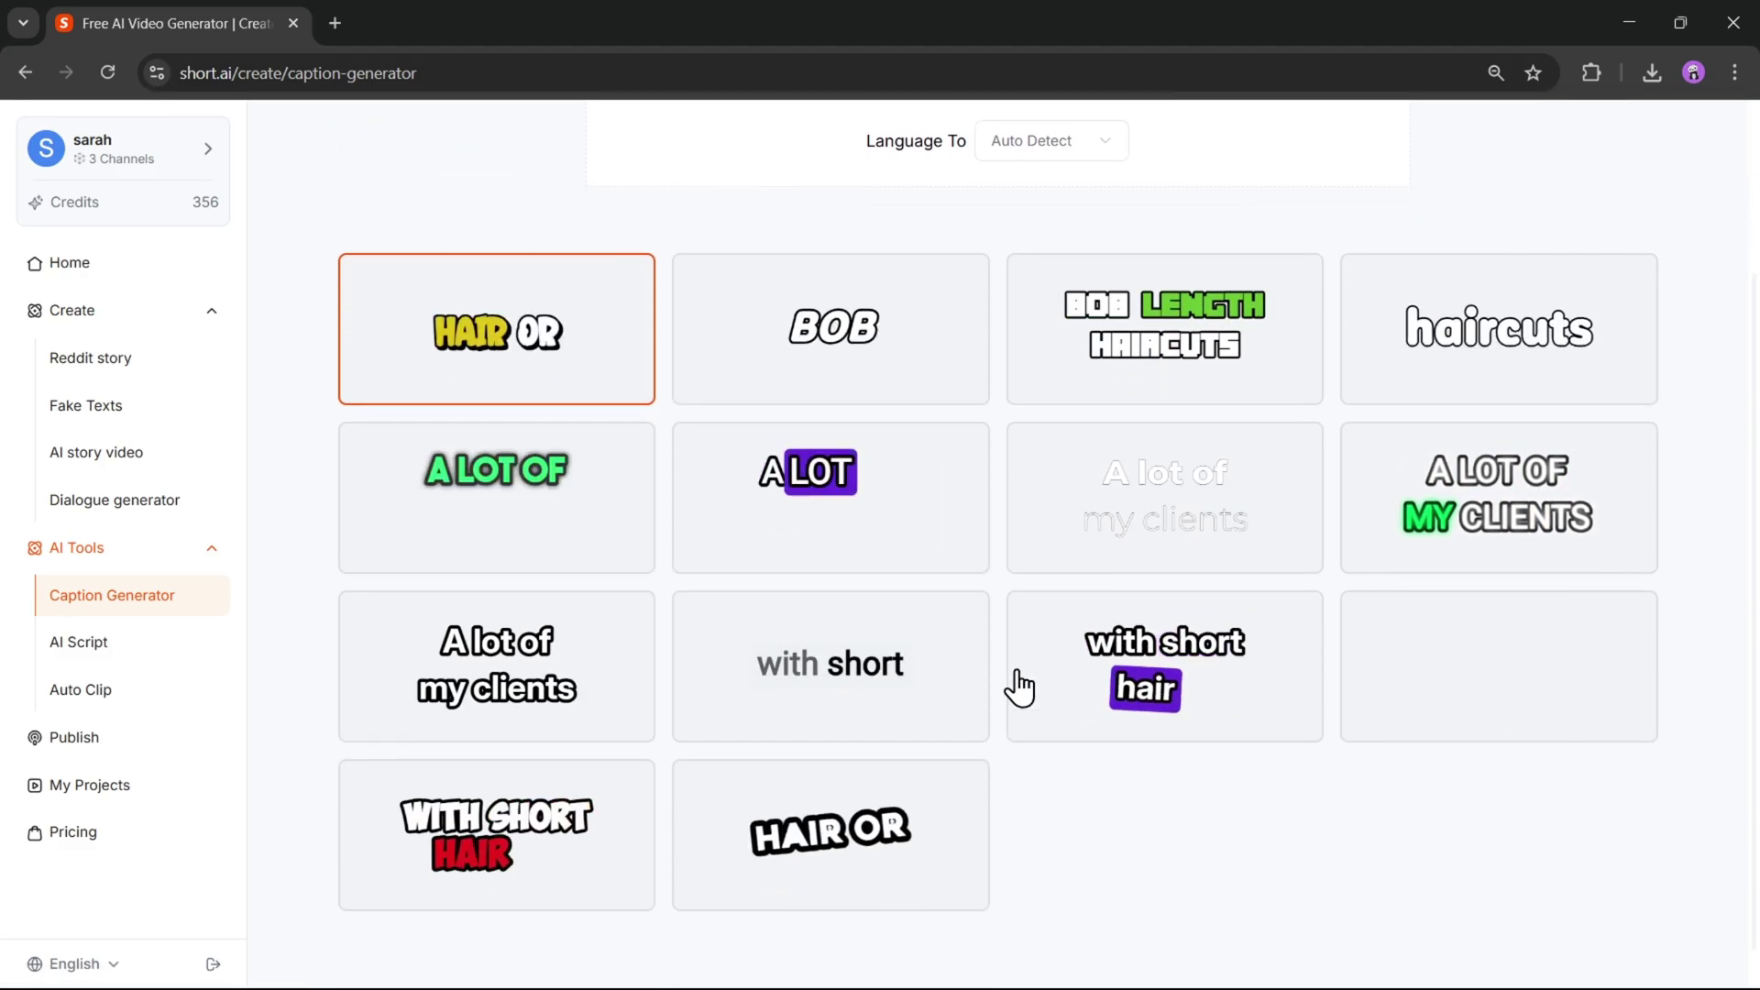
scroll(1014, 687, up, 3)
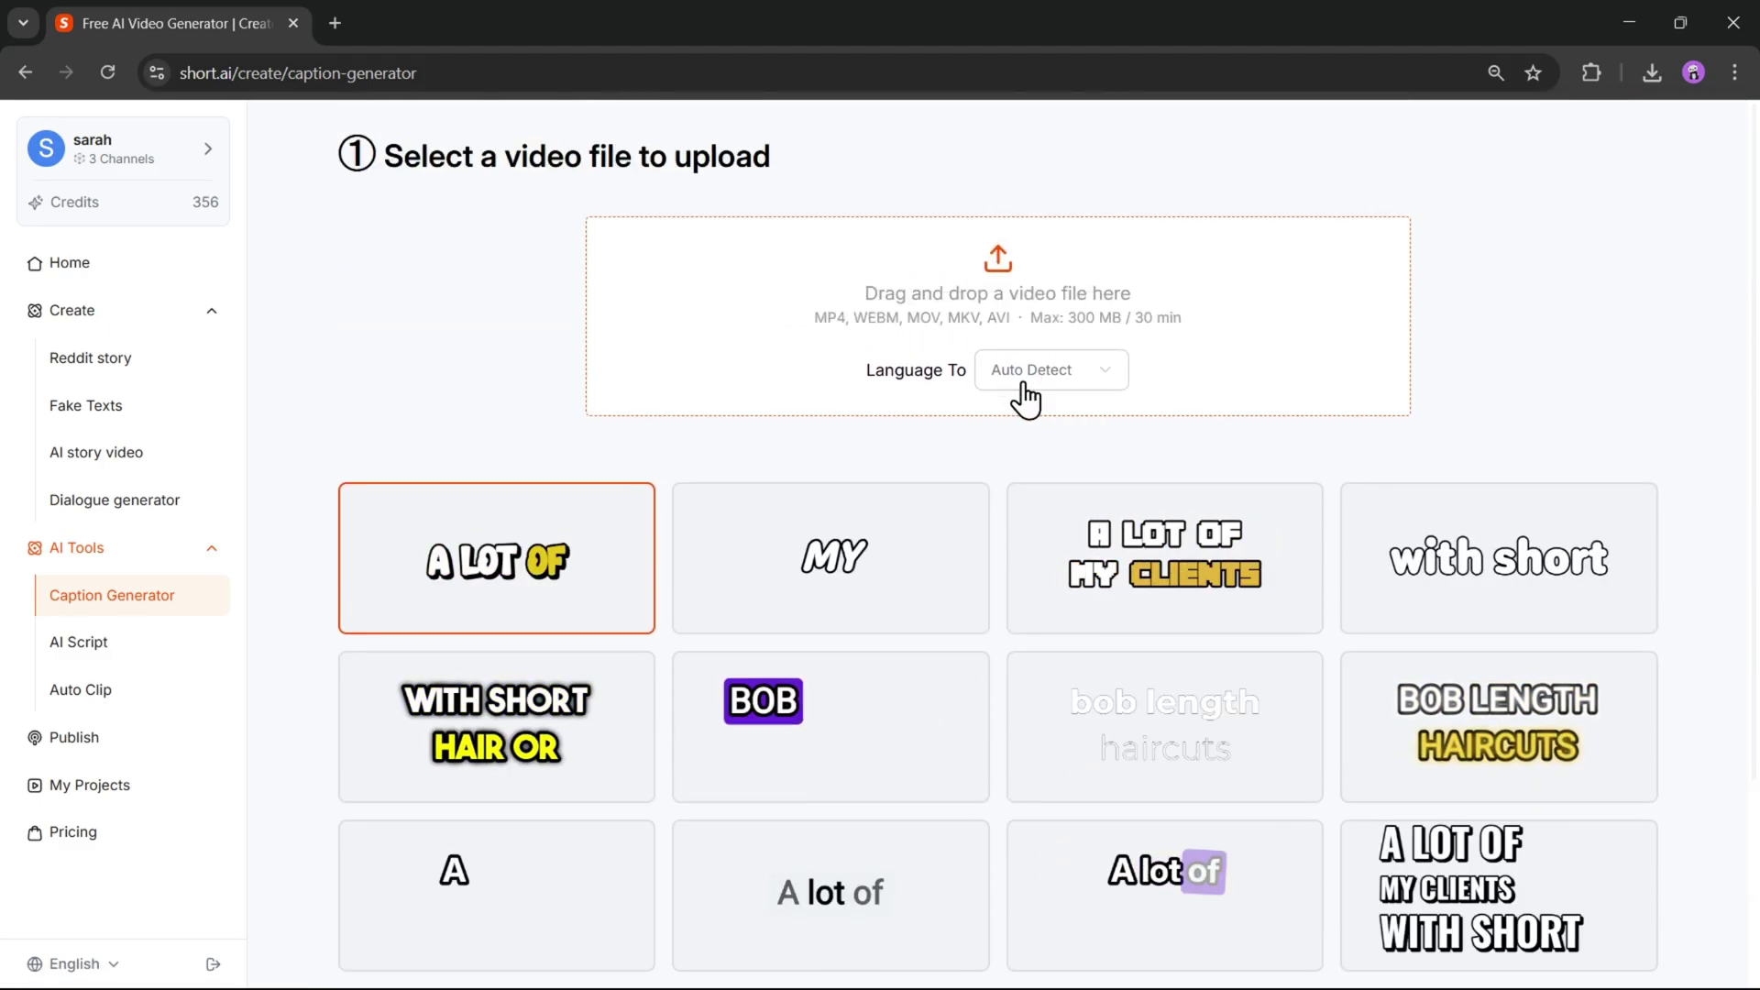
click(1203, 348)
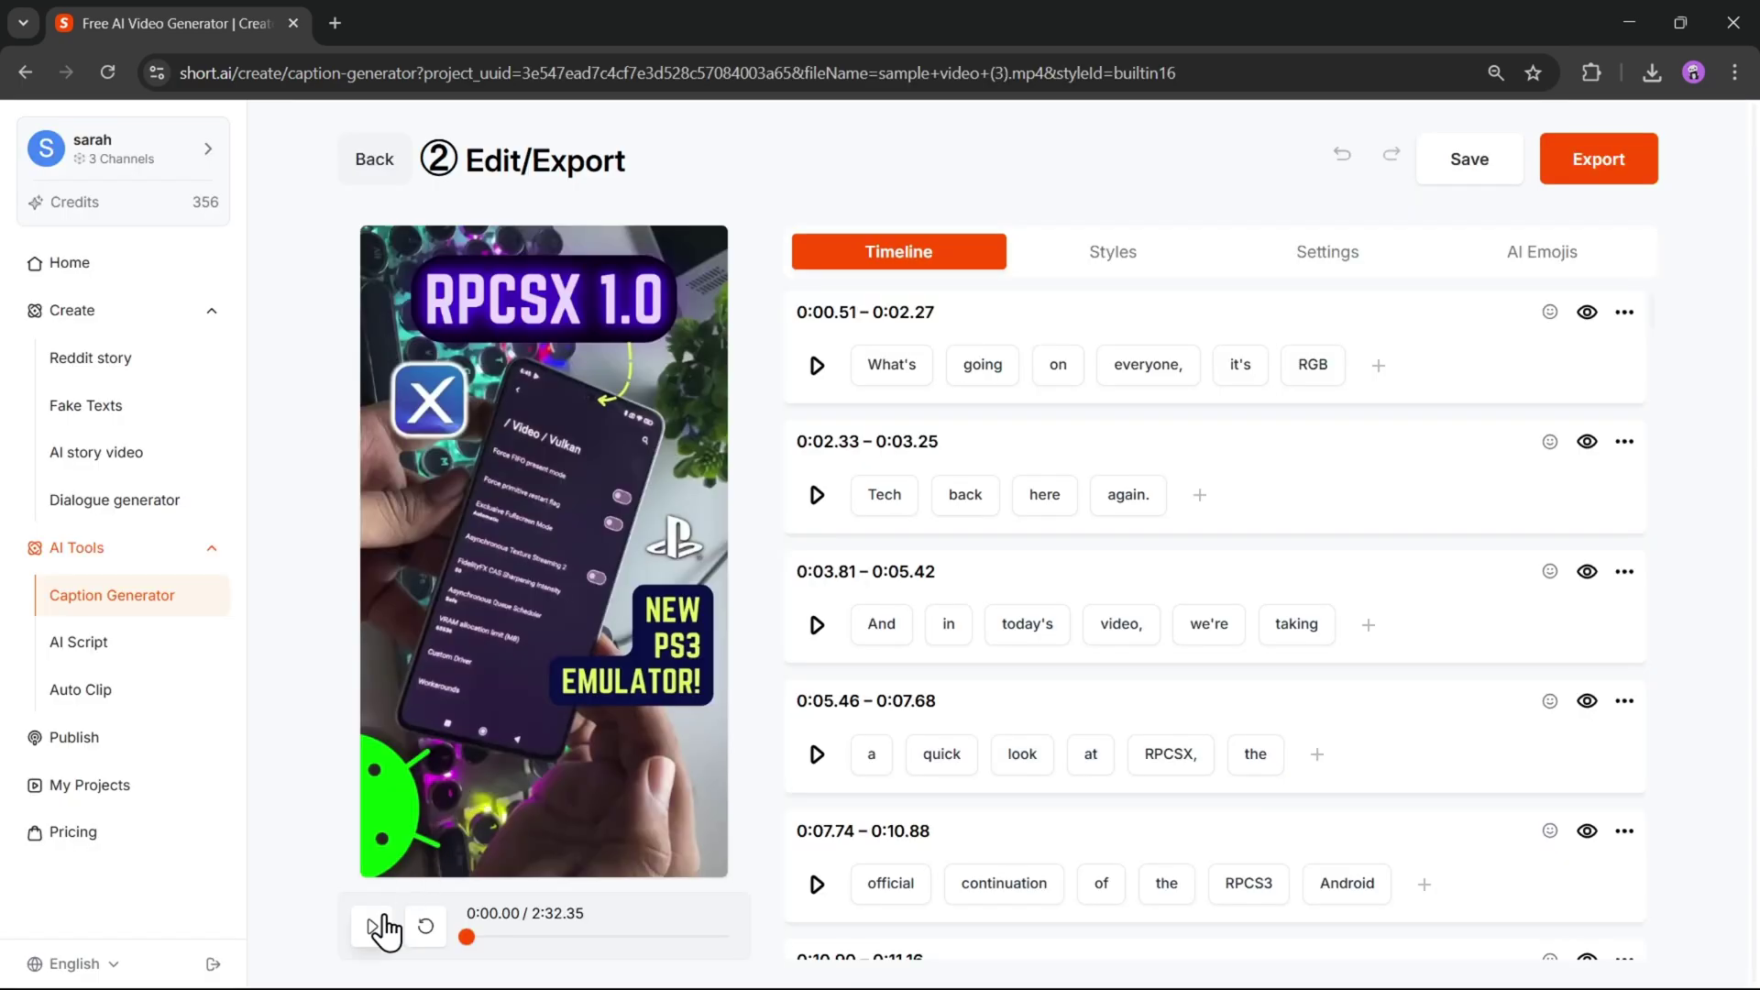
Preview the emulator clip and apply the green Minecraft-style caption template
click(375, 928)
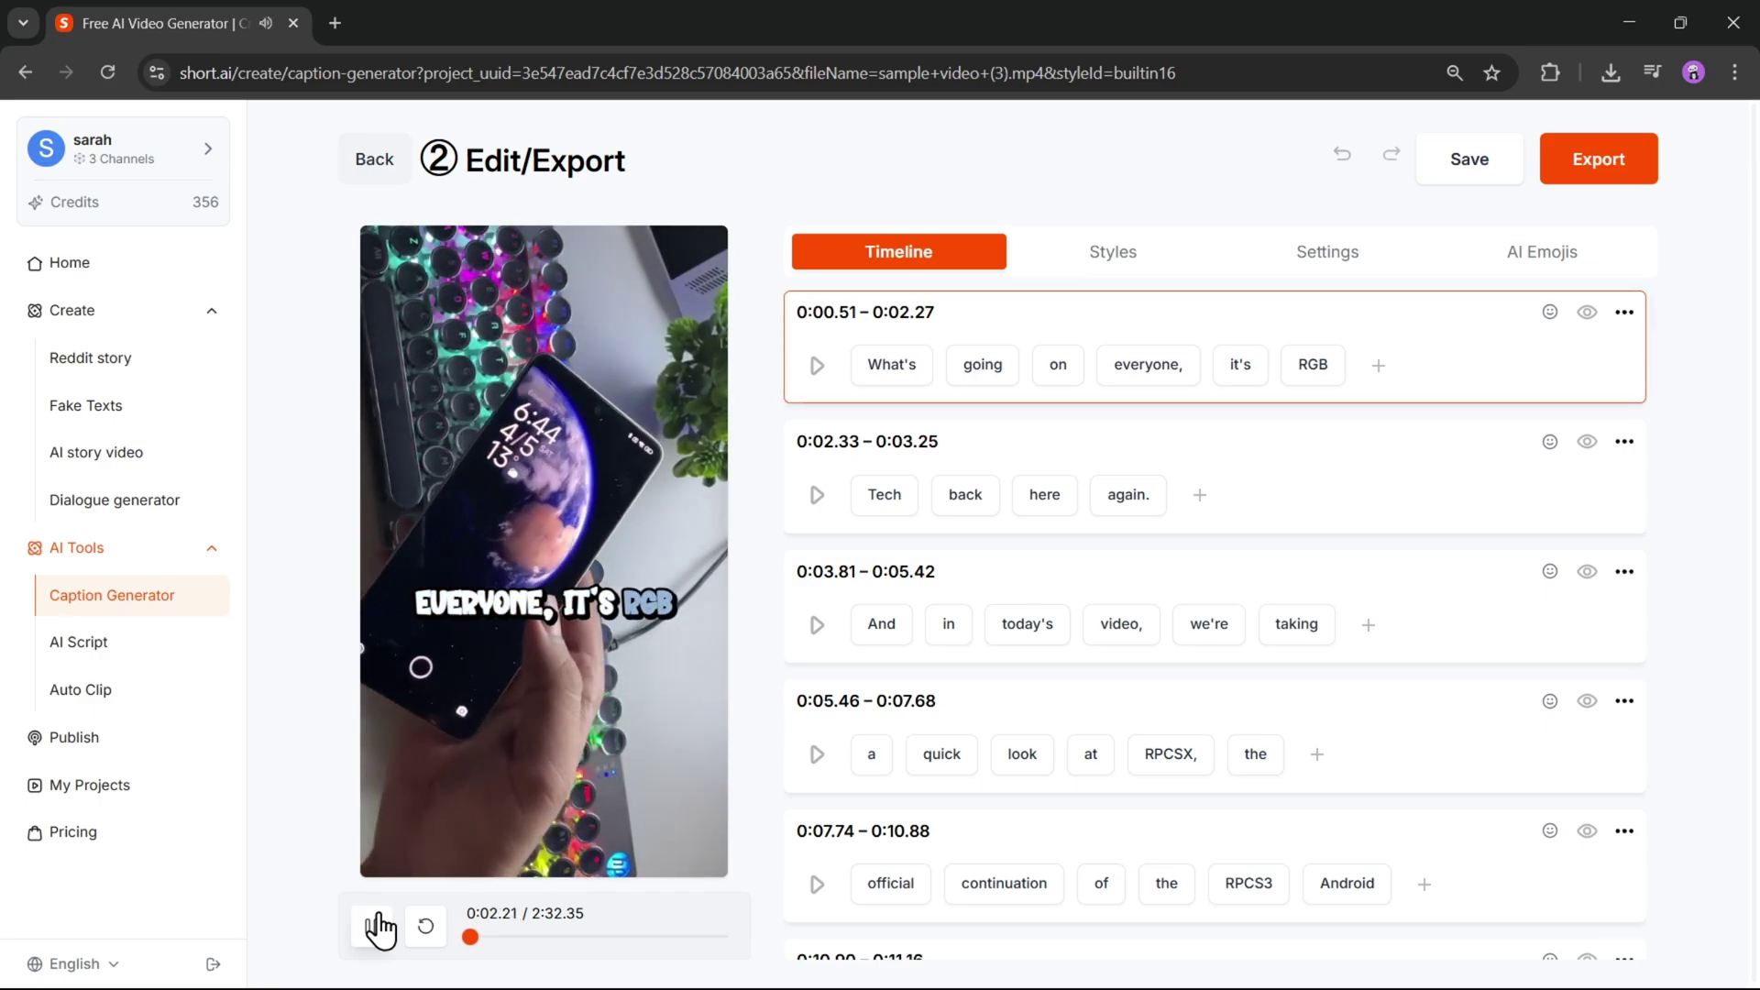
scroll(963, 629, down, 3)
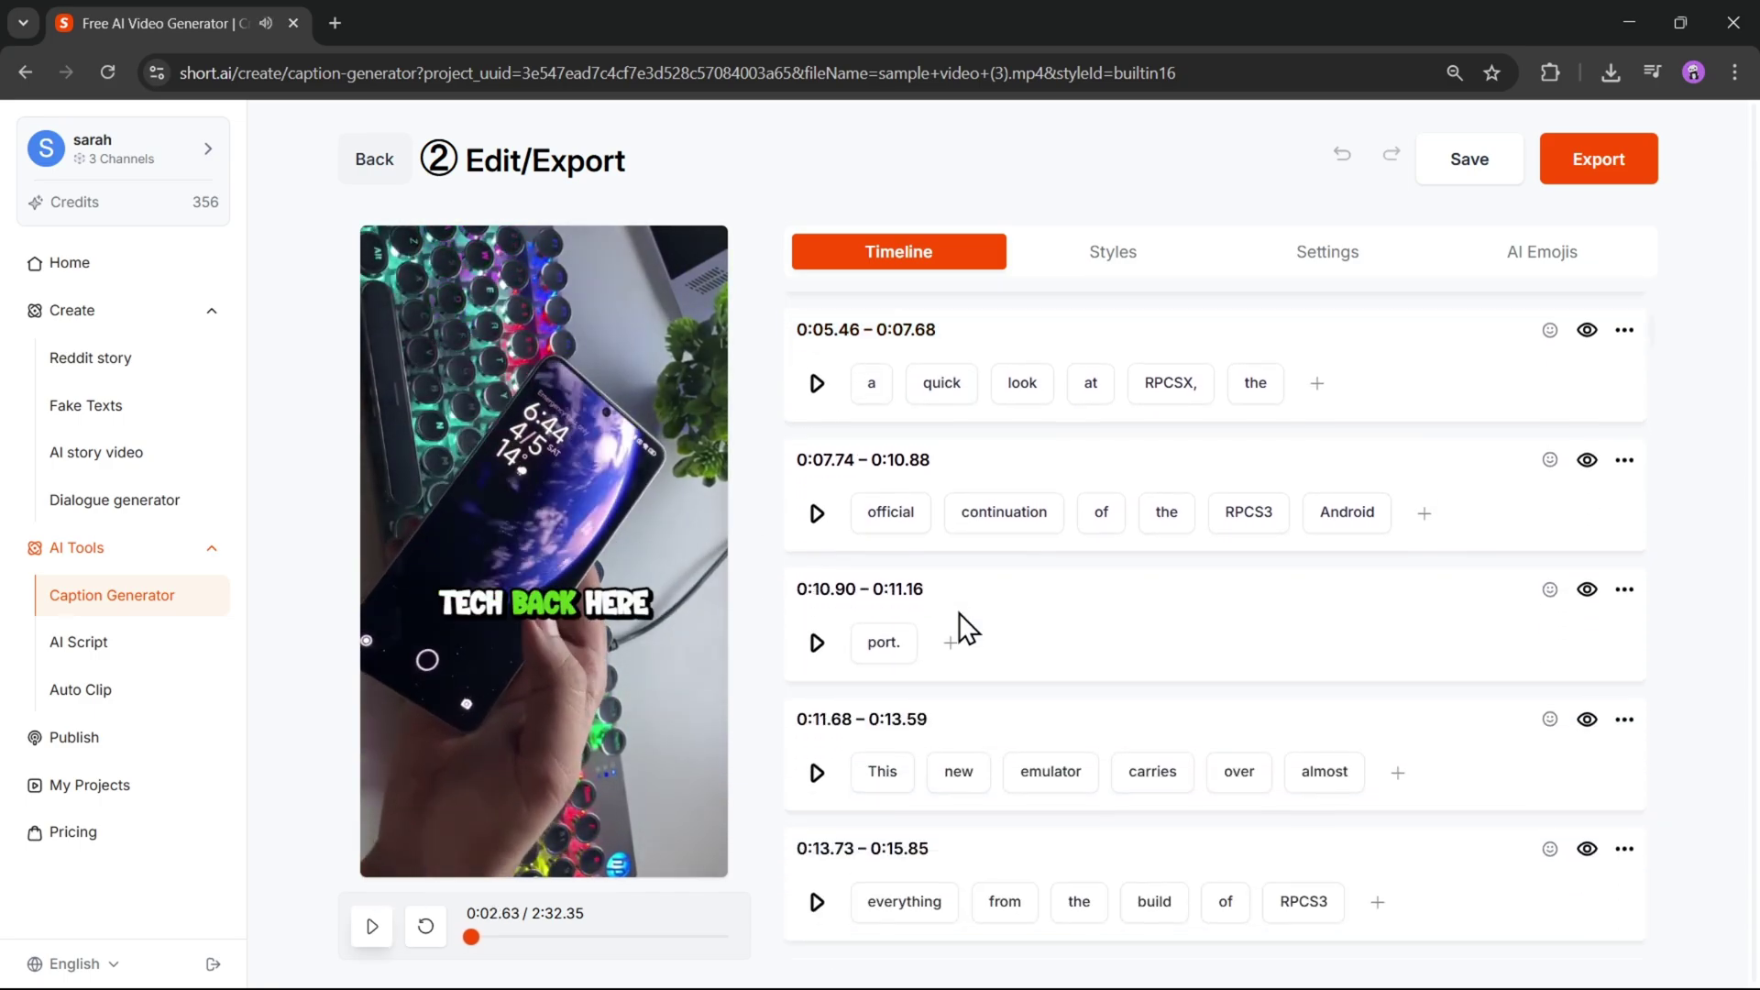
scroll(986, 642, down, 5)
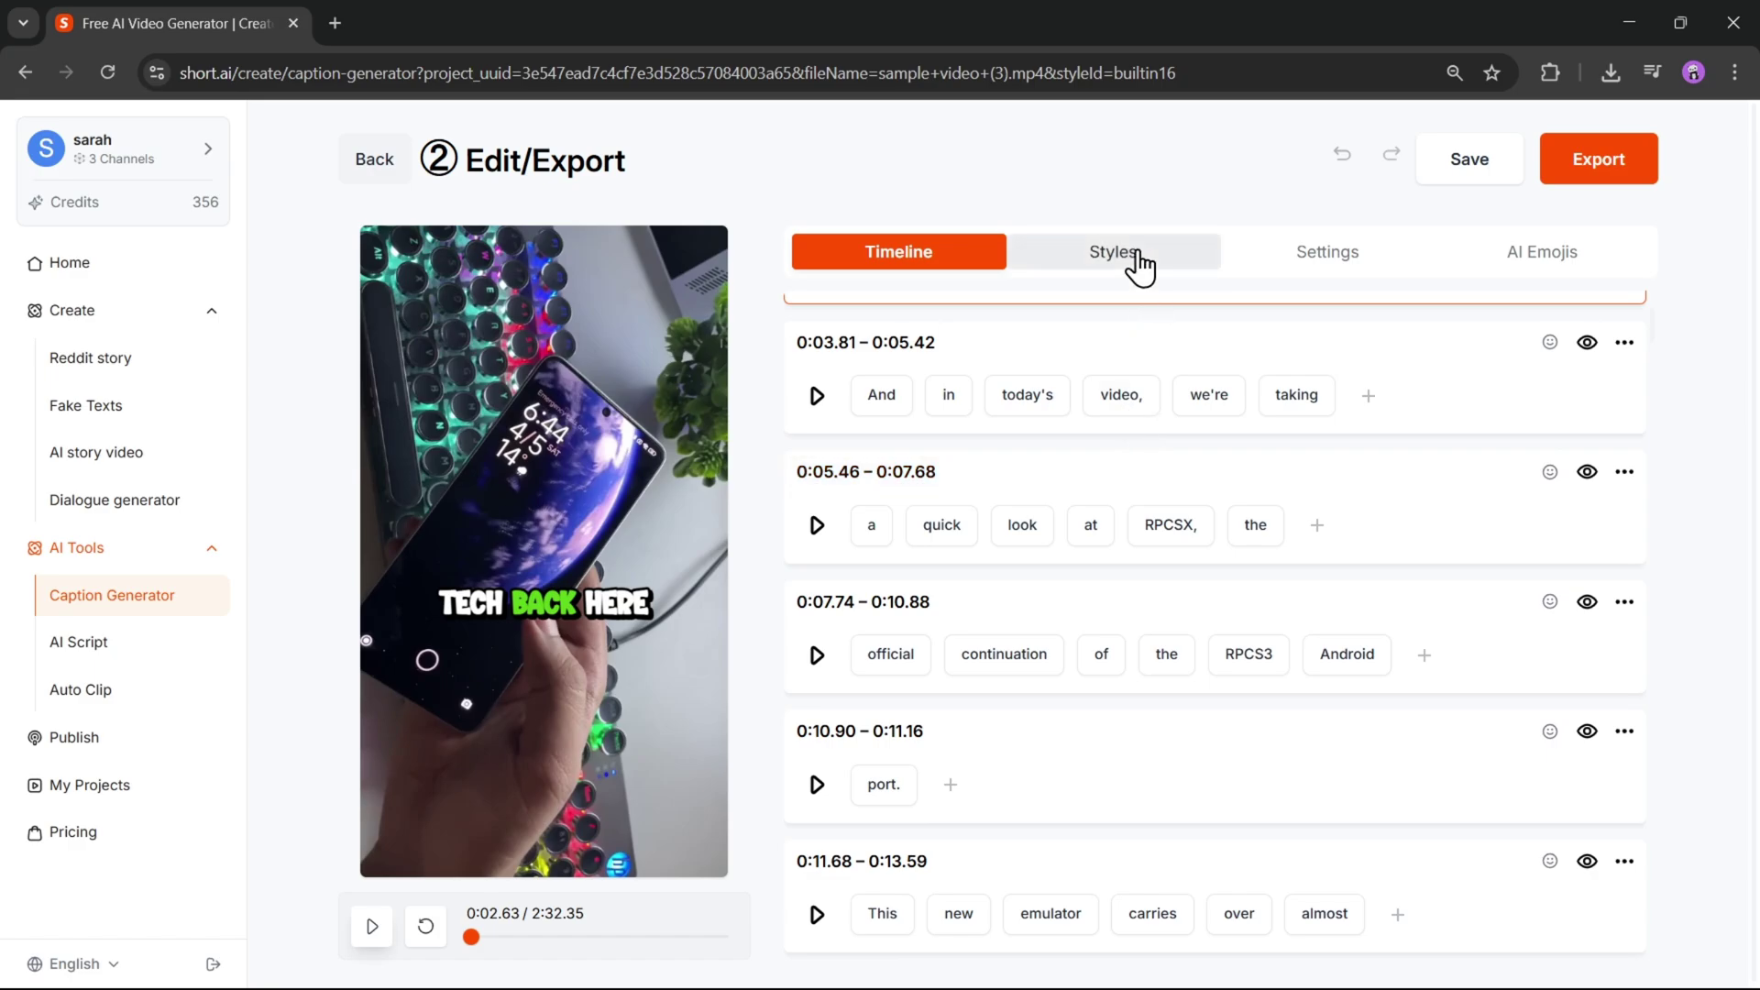
click(1140, 266)
click(1137, 579)
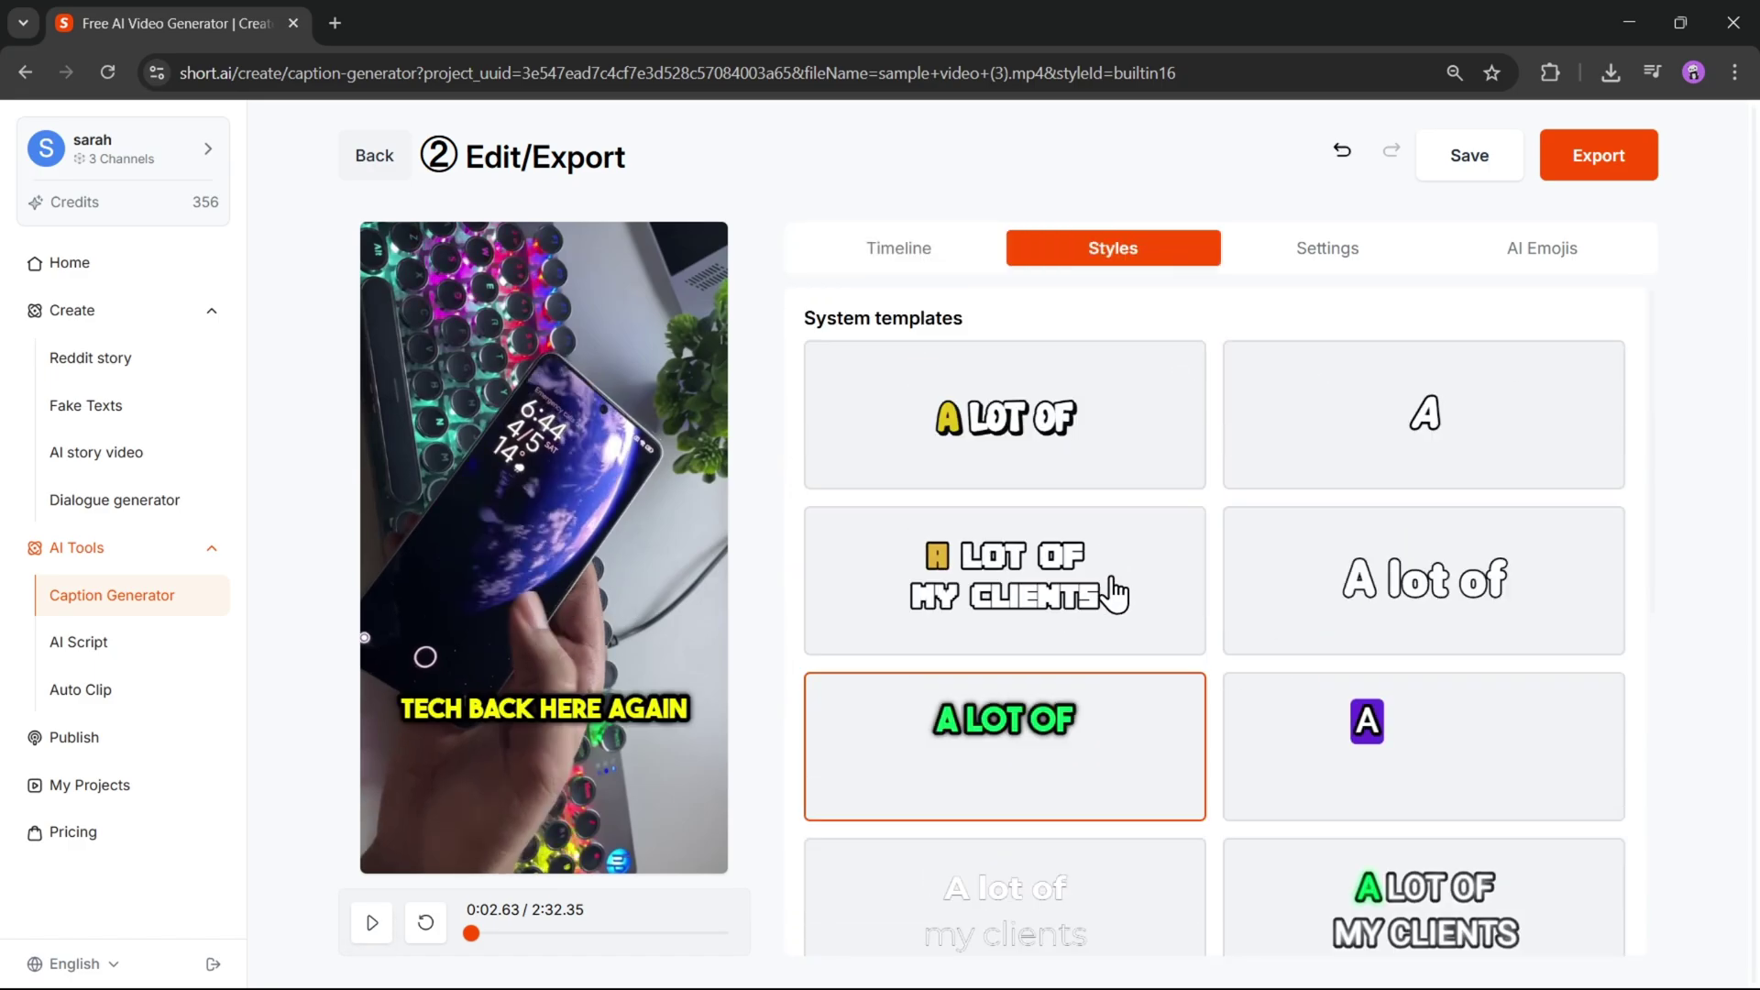
click(1083, 596)
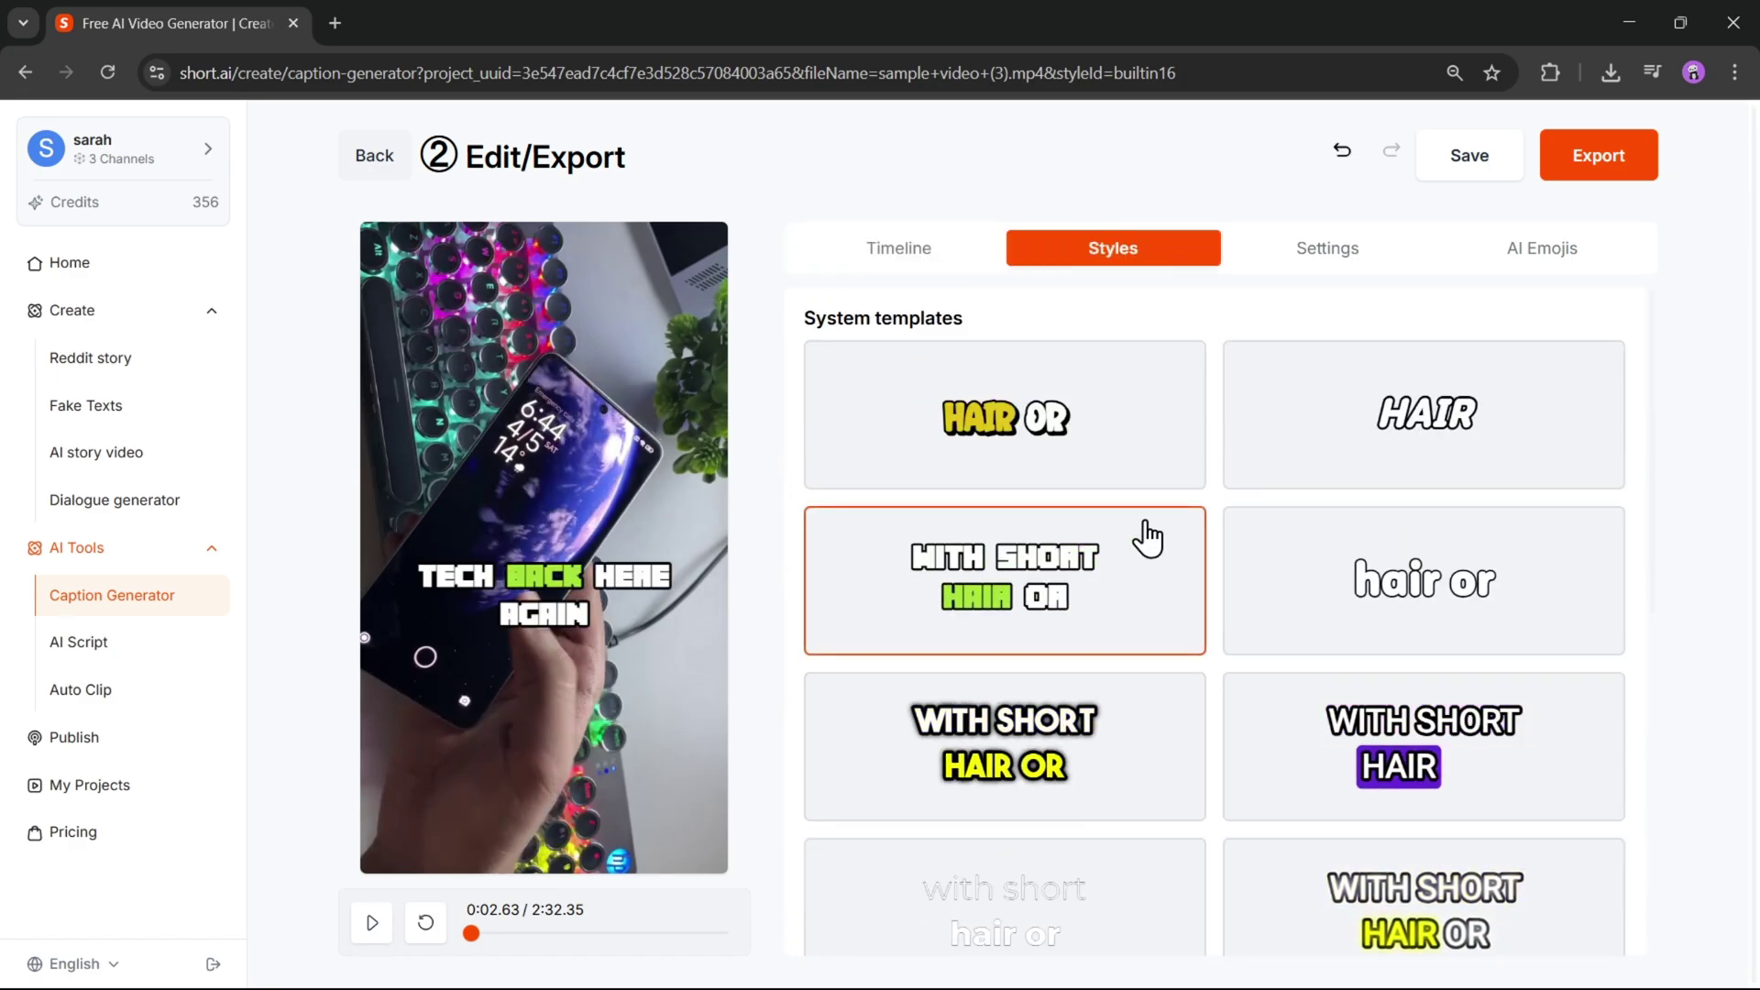
Set caption Group By to Line and check the AI emoji options
click(1362, 257)
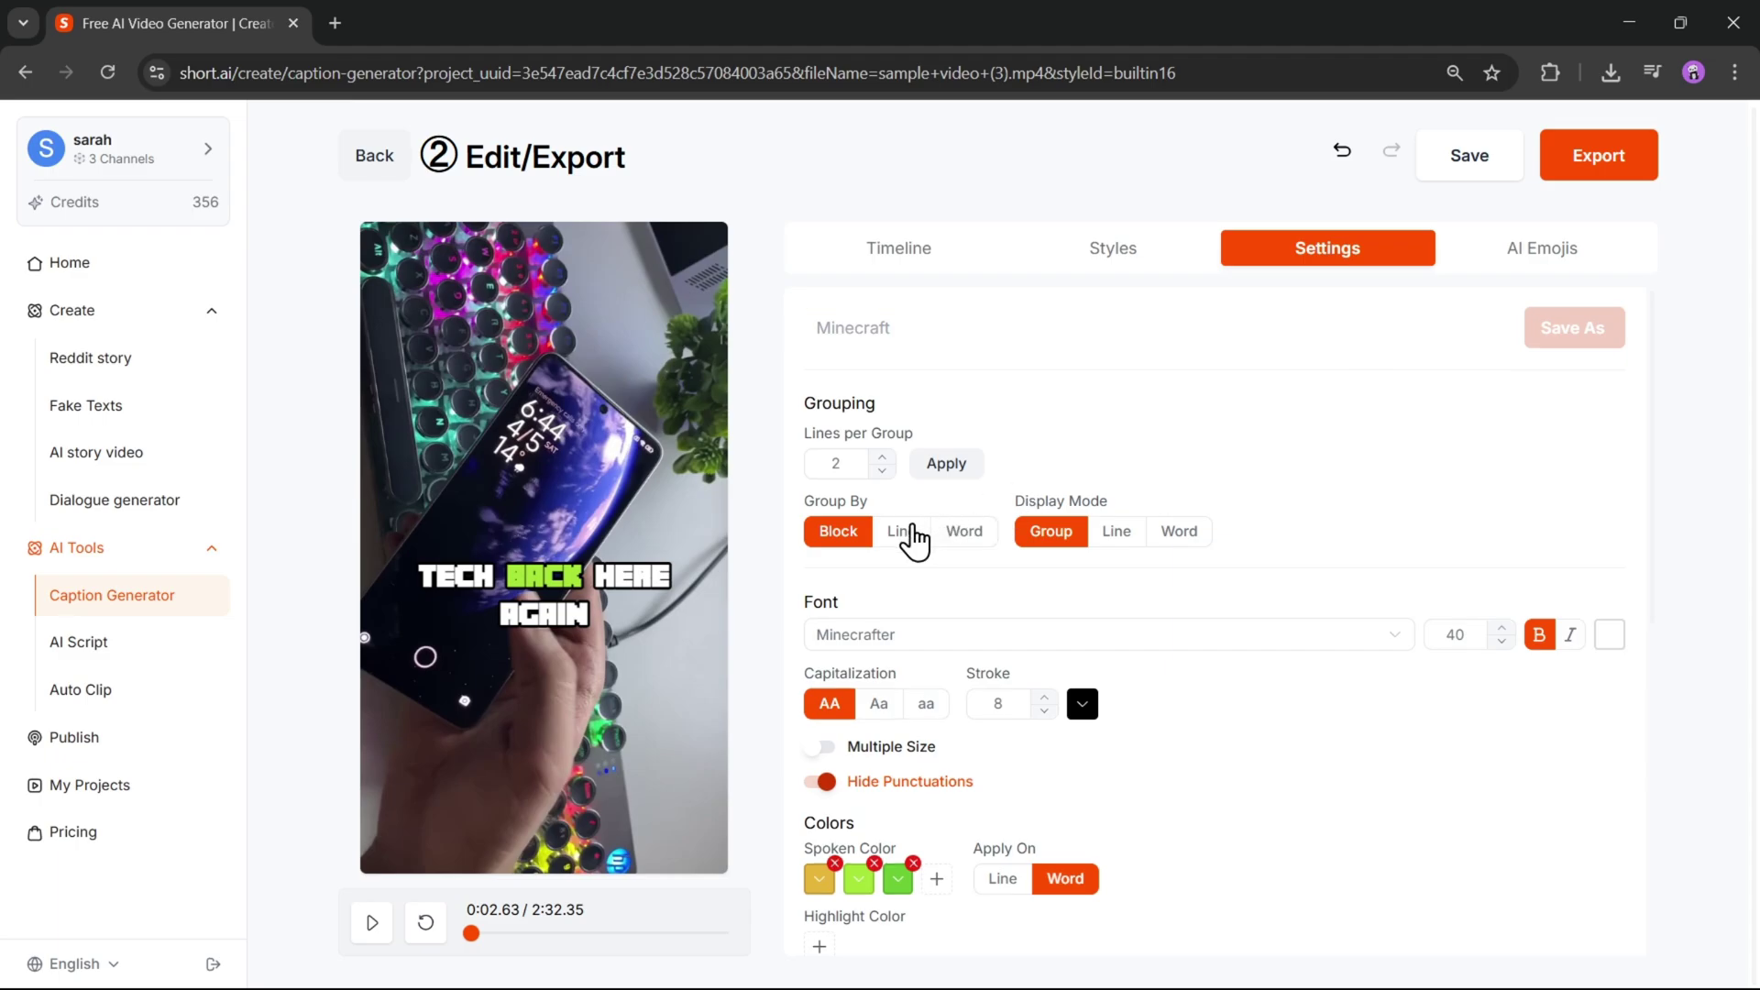
click(838, 532)
scroll(843, 568, down, 7)
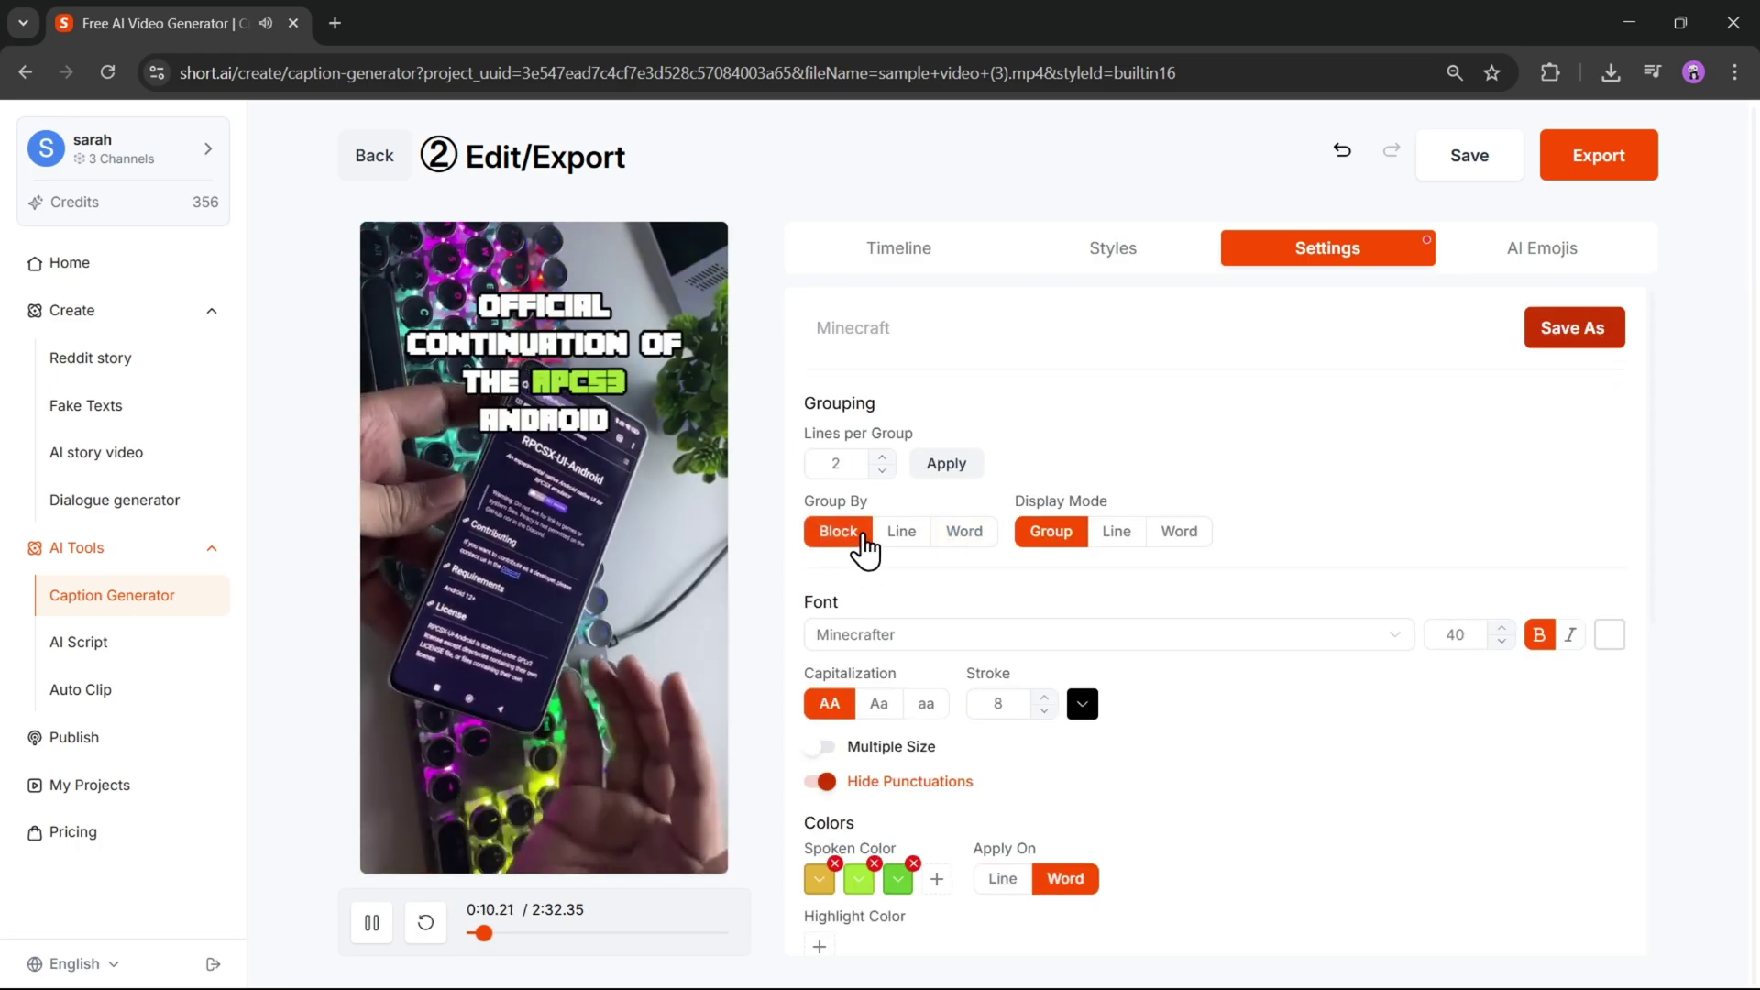
click(902, 534)
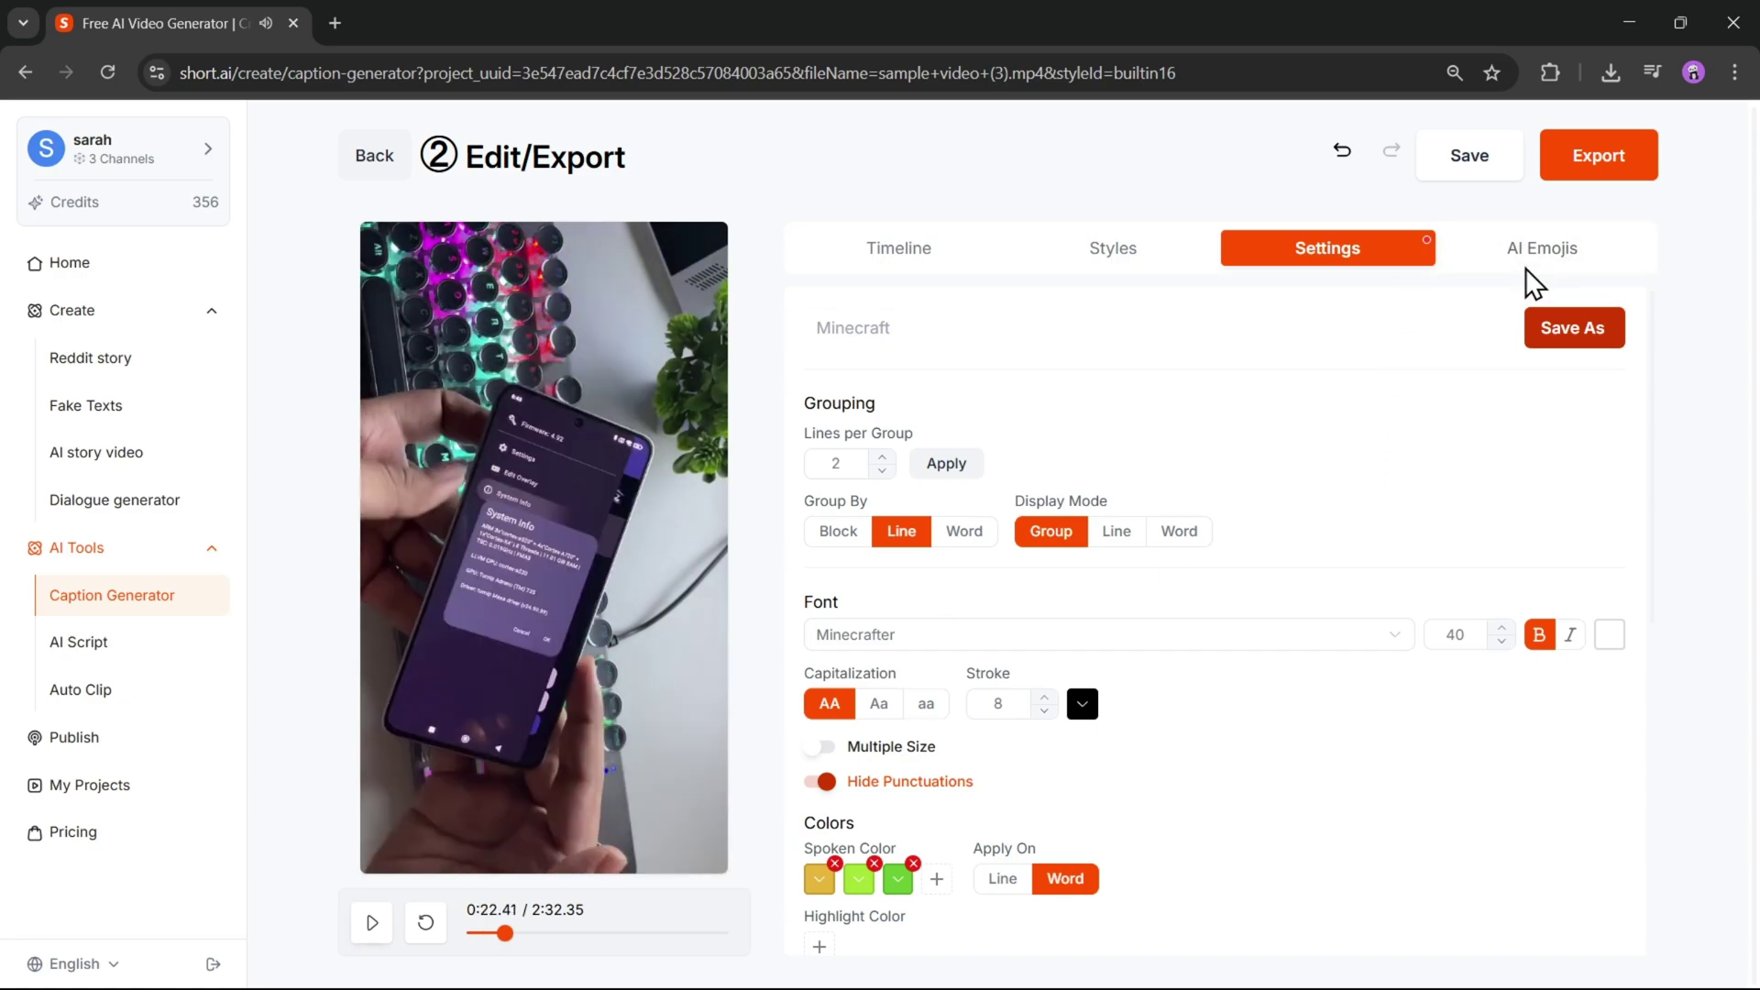
click(1530, 270)
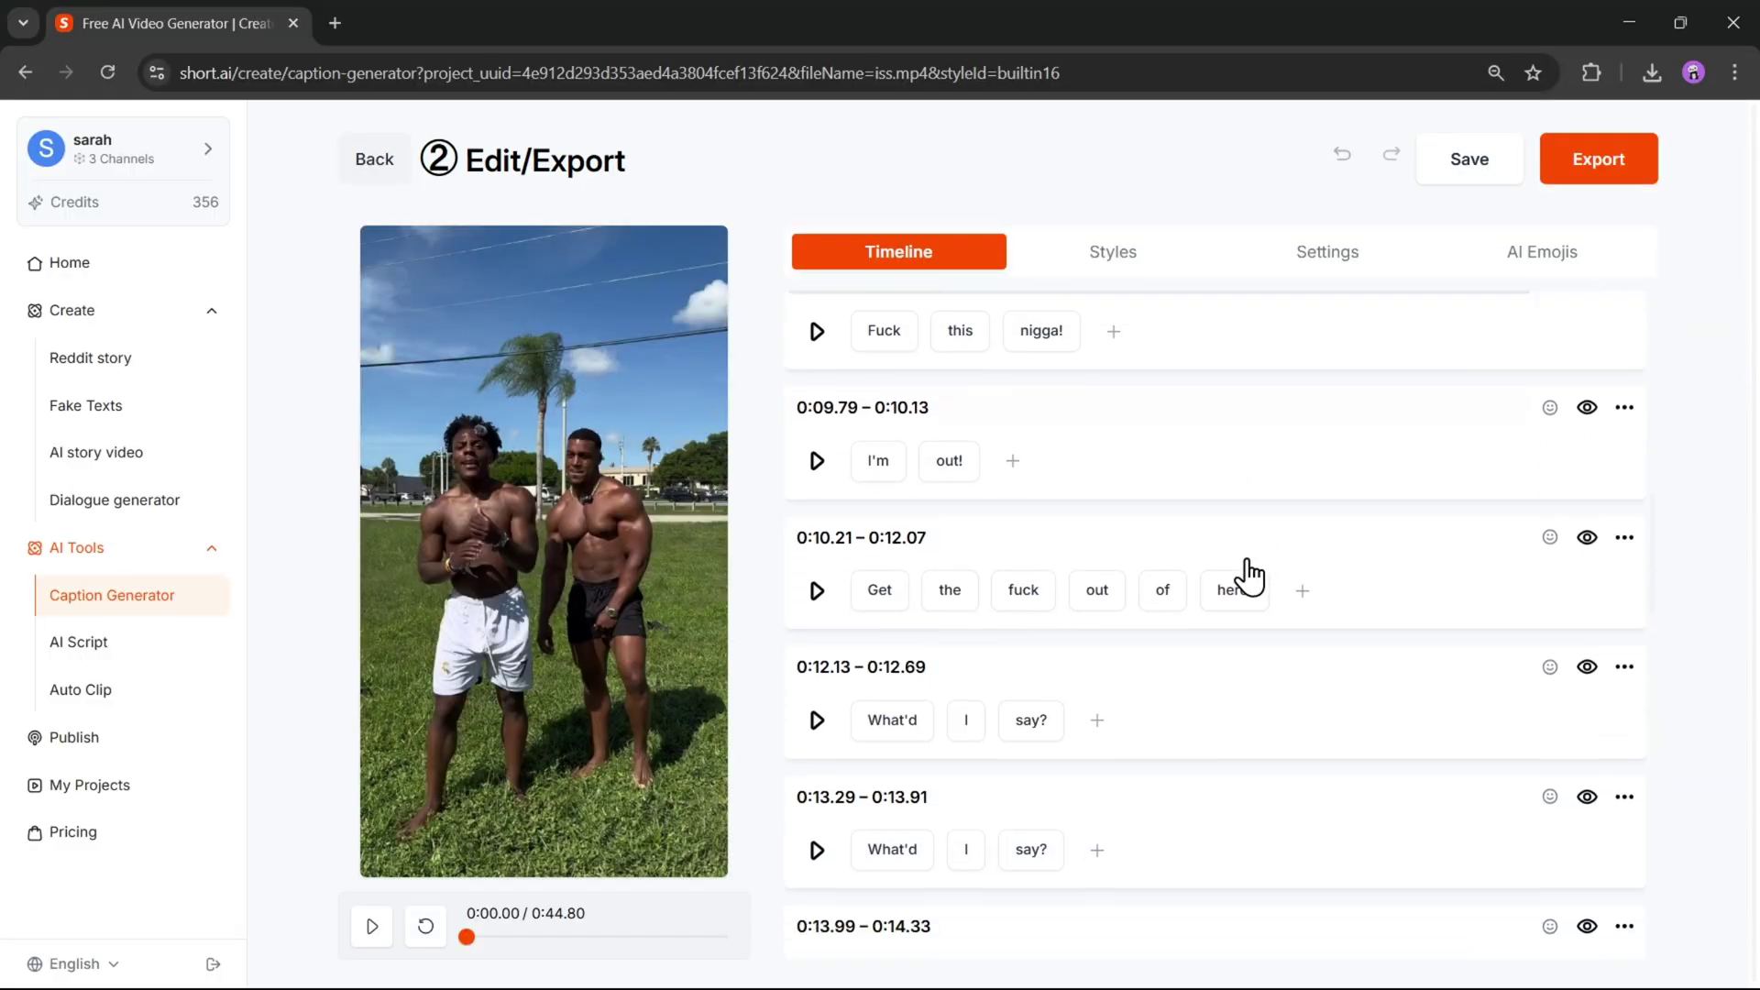
Play back the second captioned outdoor clip from the Timeline
scroll(1237, 573, down, 3)
scroll(1229, 573, down, 5)
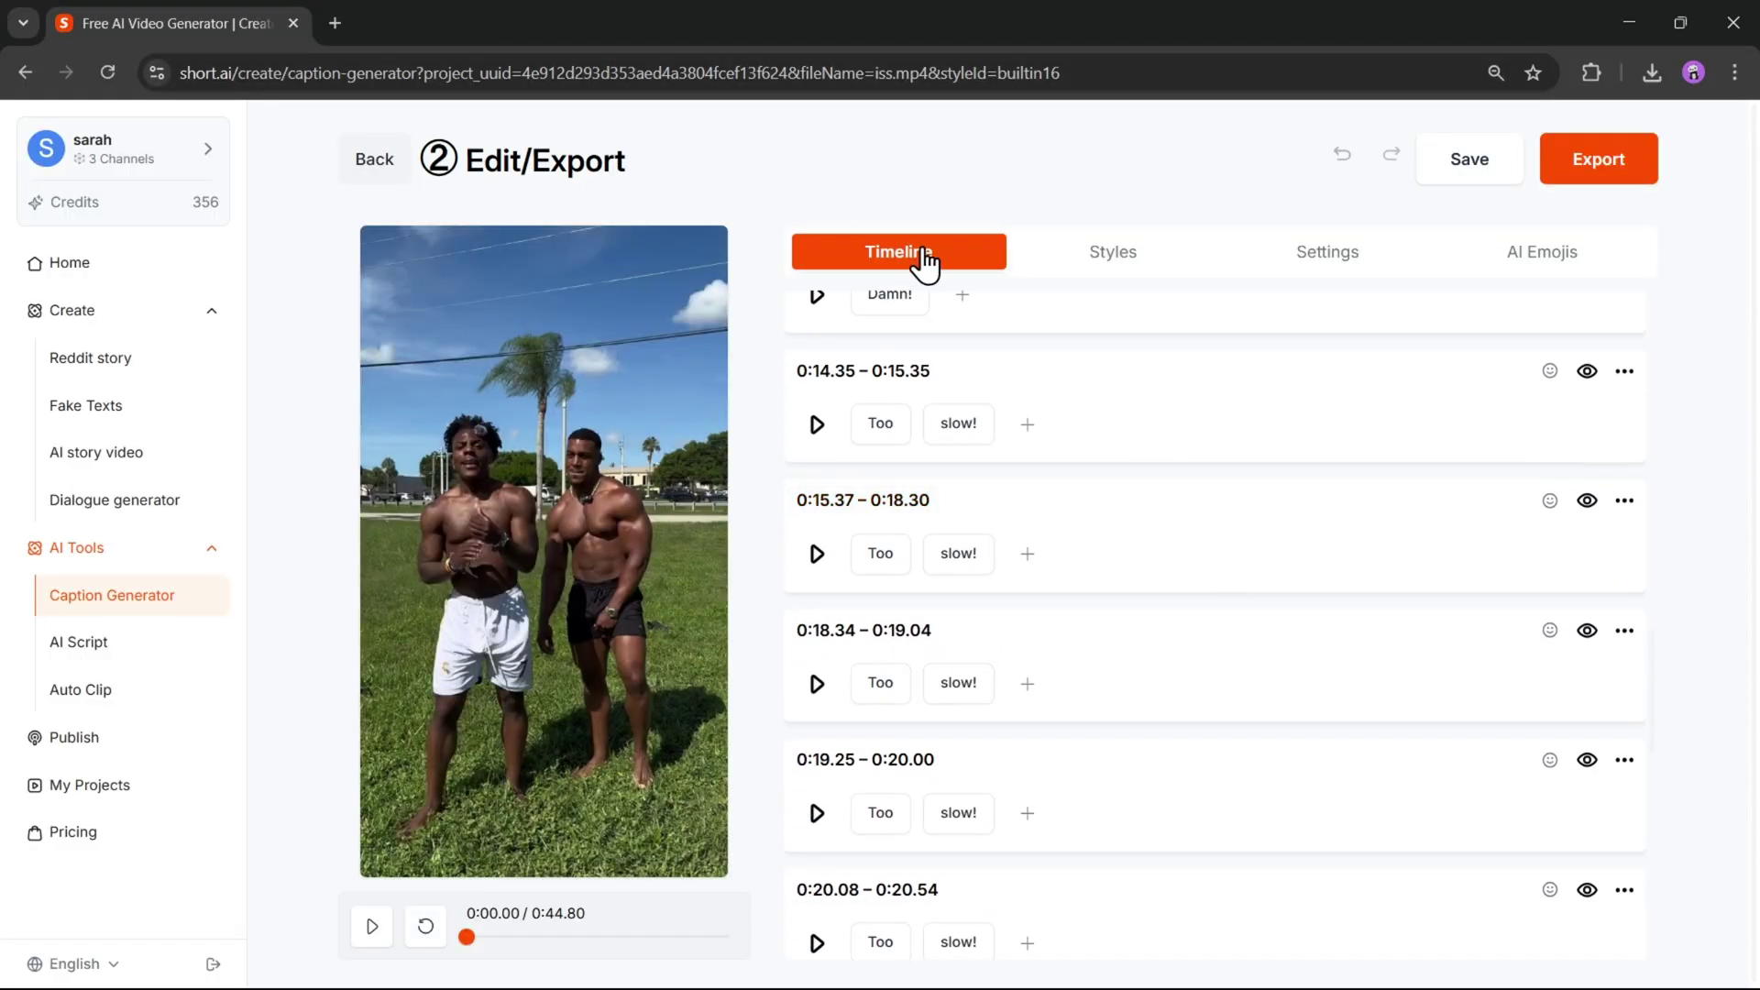
scroll(939, 401, up, 20)
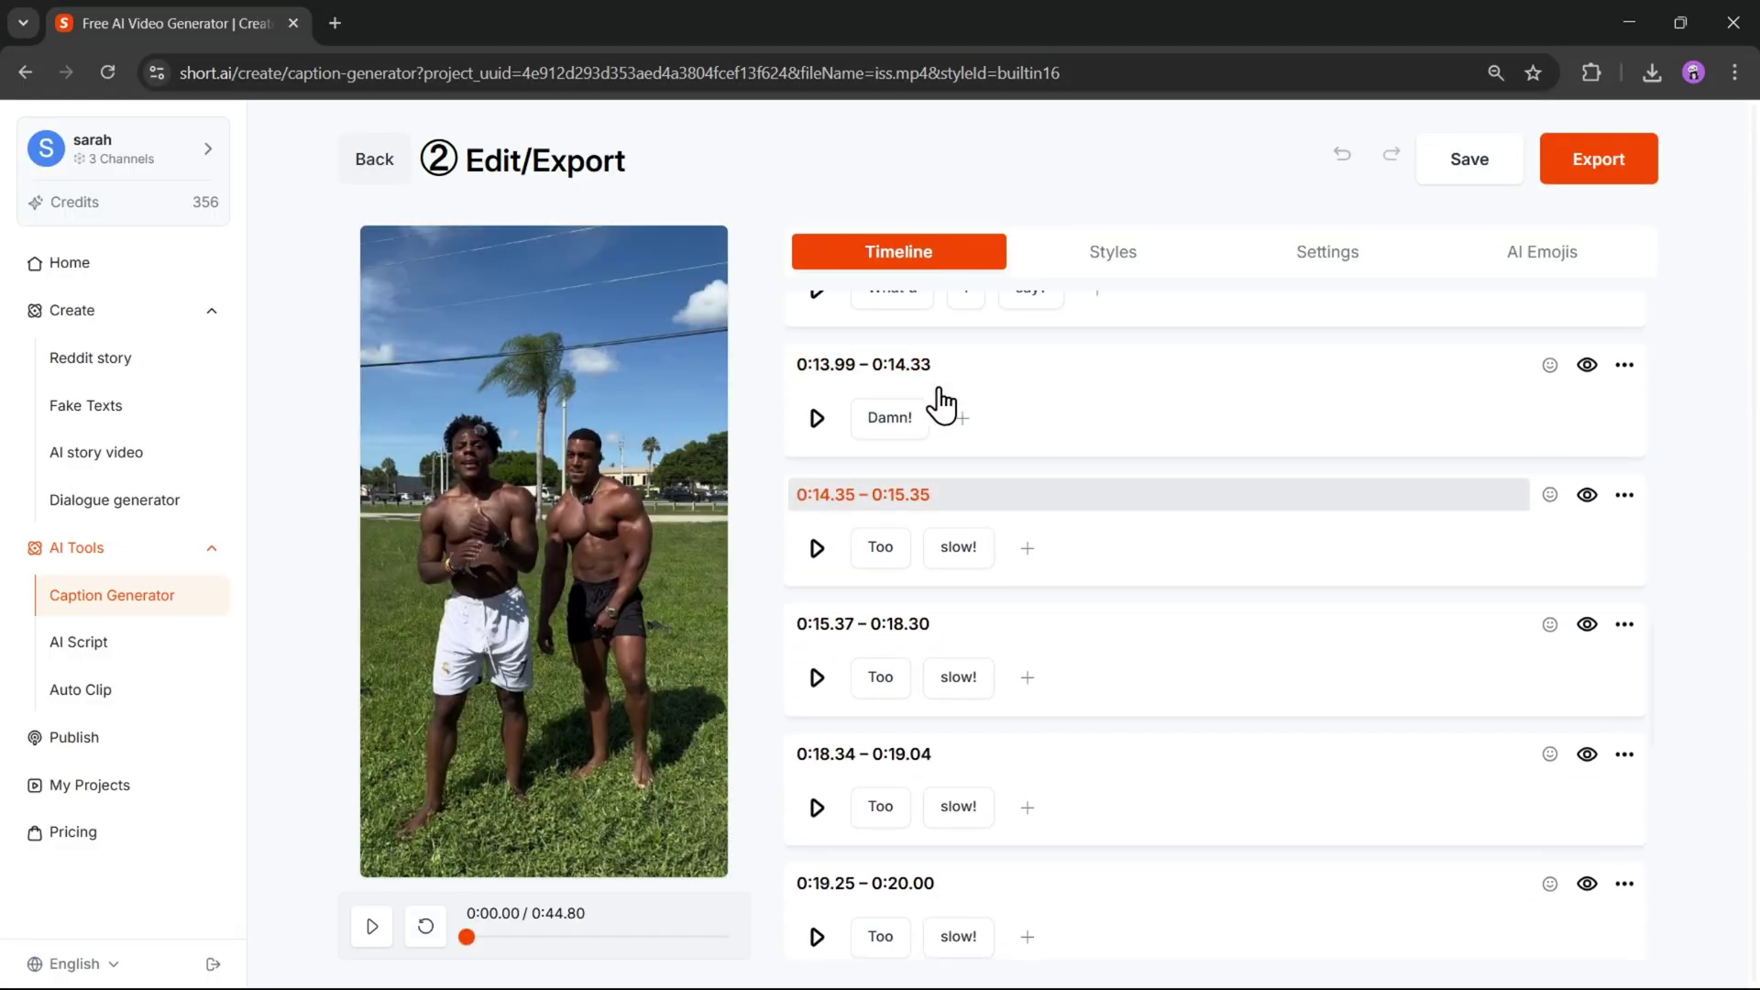
click(373, 927)
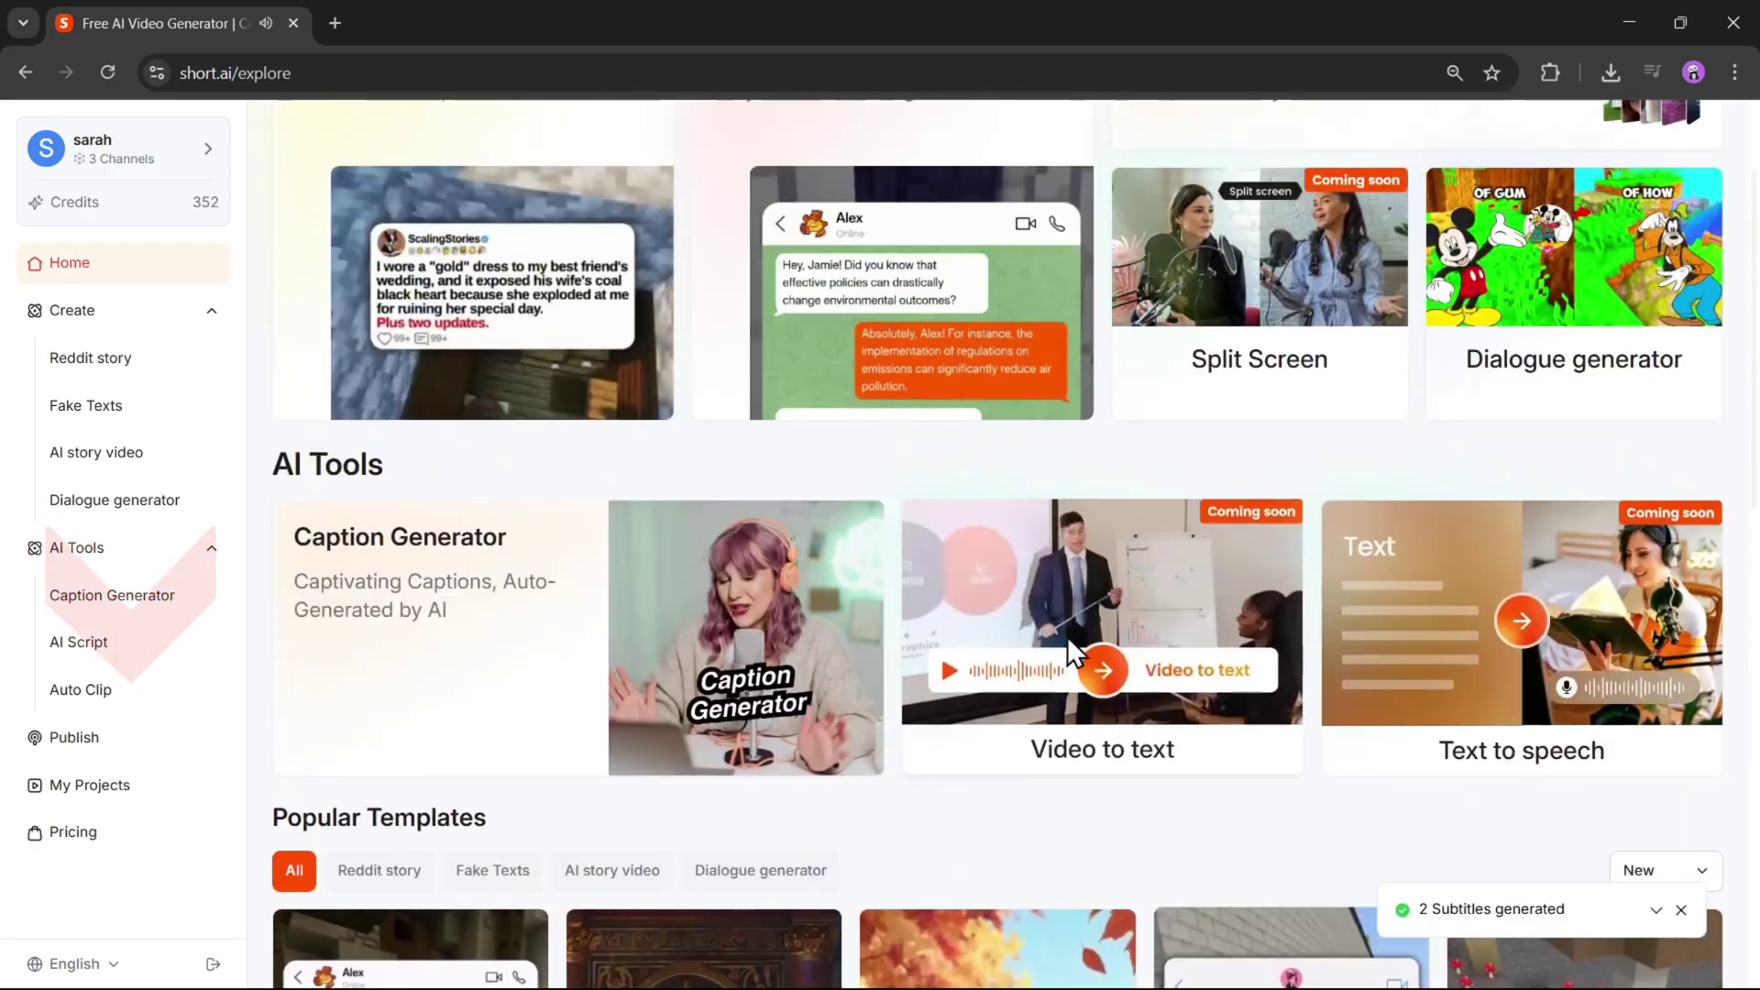
scroll(1067, 636, up, 2)
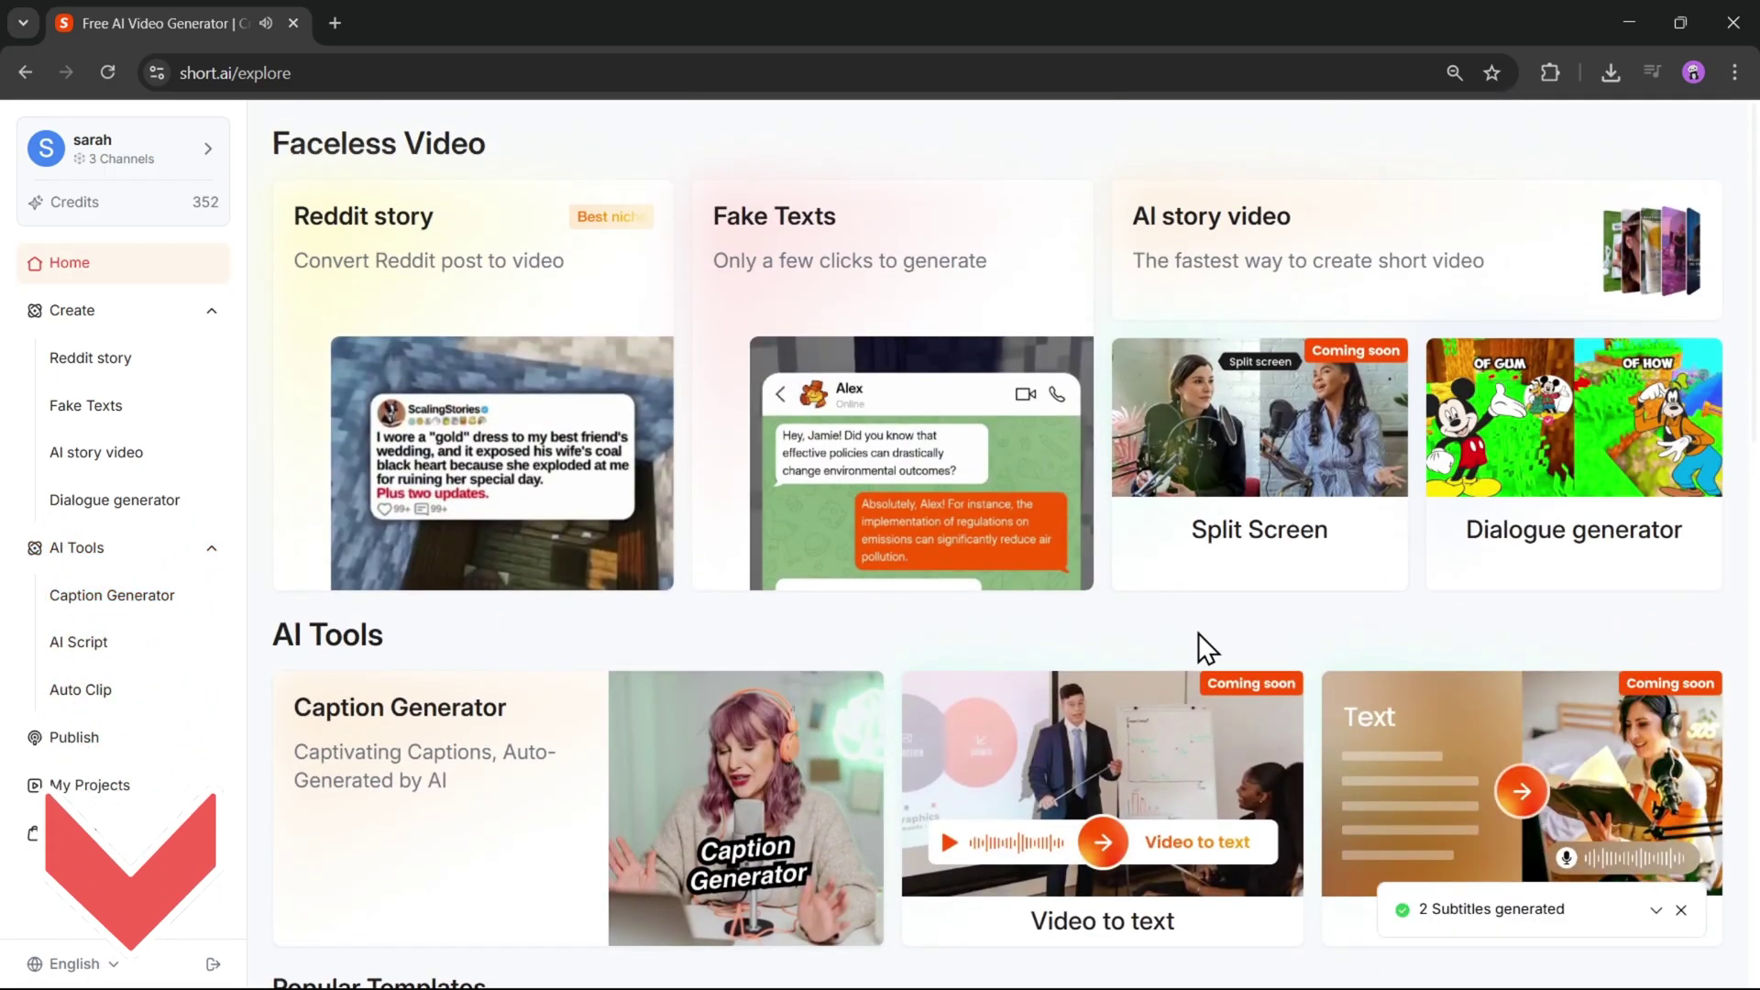